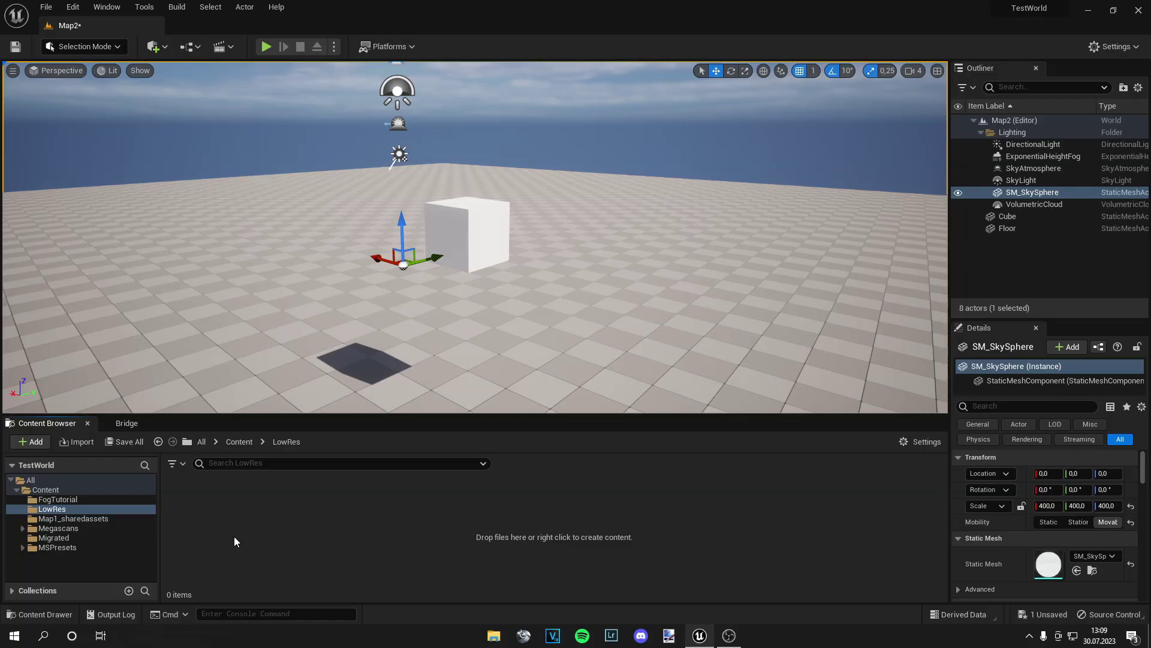
- Create a new material named PP_LowRes in the LowRes content folder
right_click(234, 537)
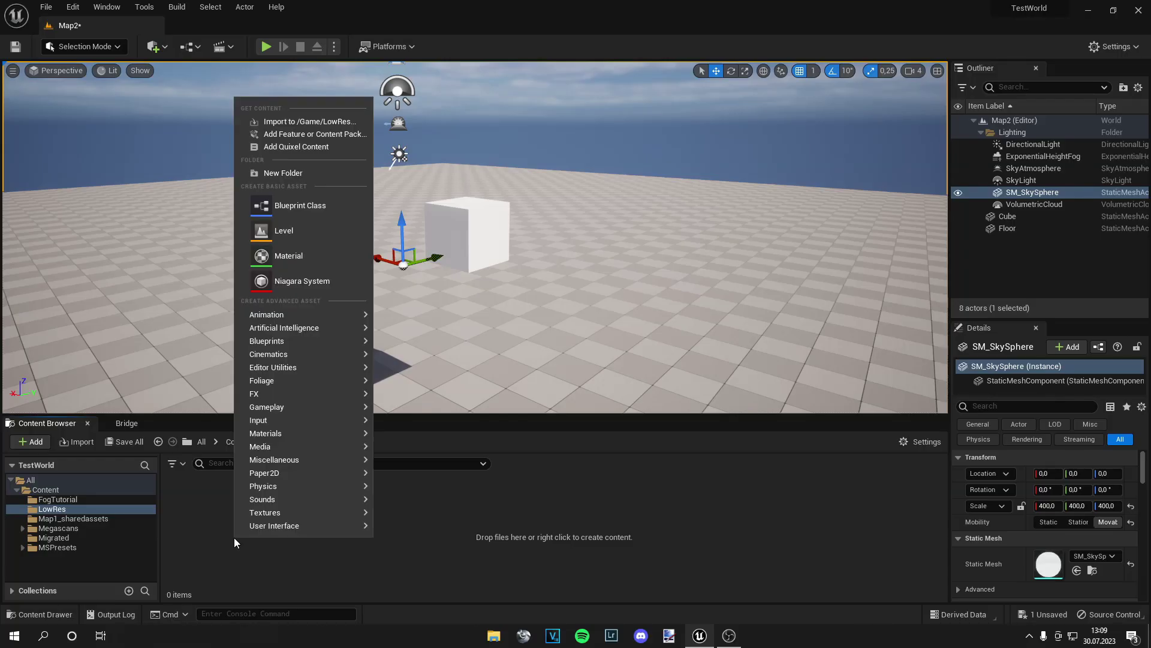
click(291, 257)
text(PP_)
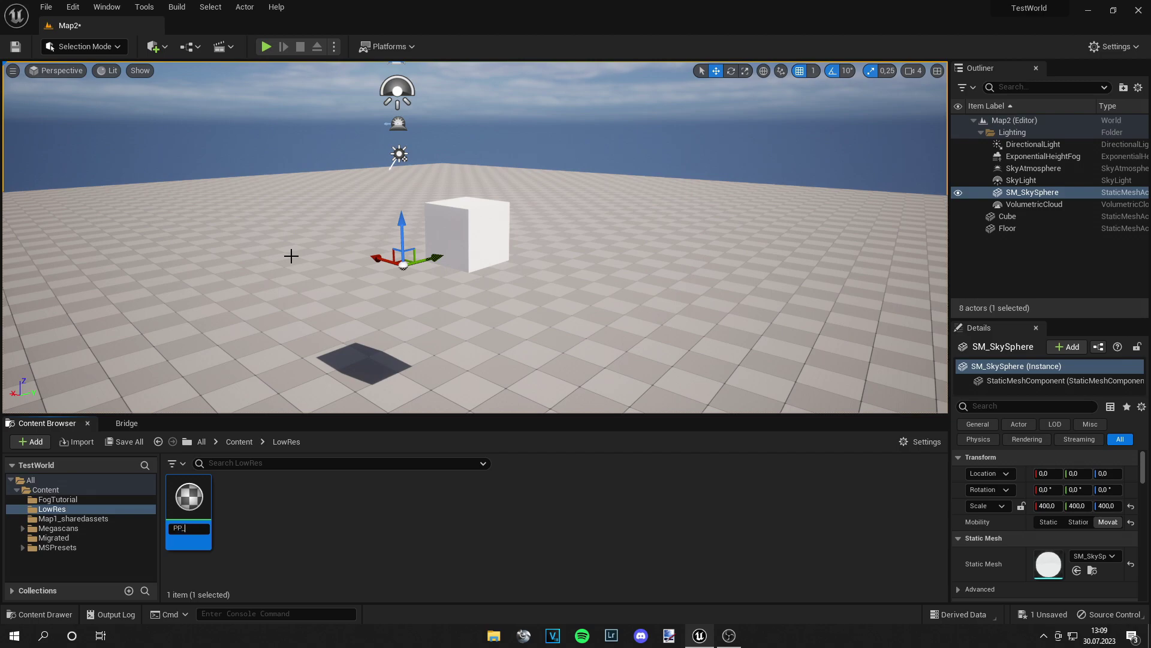
text(LowRes)
key(Return)
- Open the PP_LowRes material for editing and set its Material Domain to Post Process
double_click(189, 497)
click(414, 201)
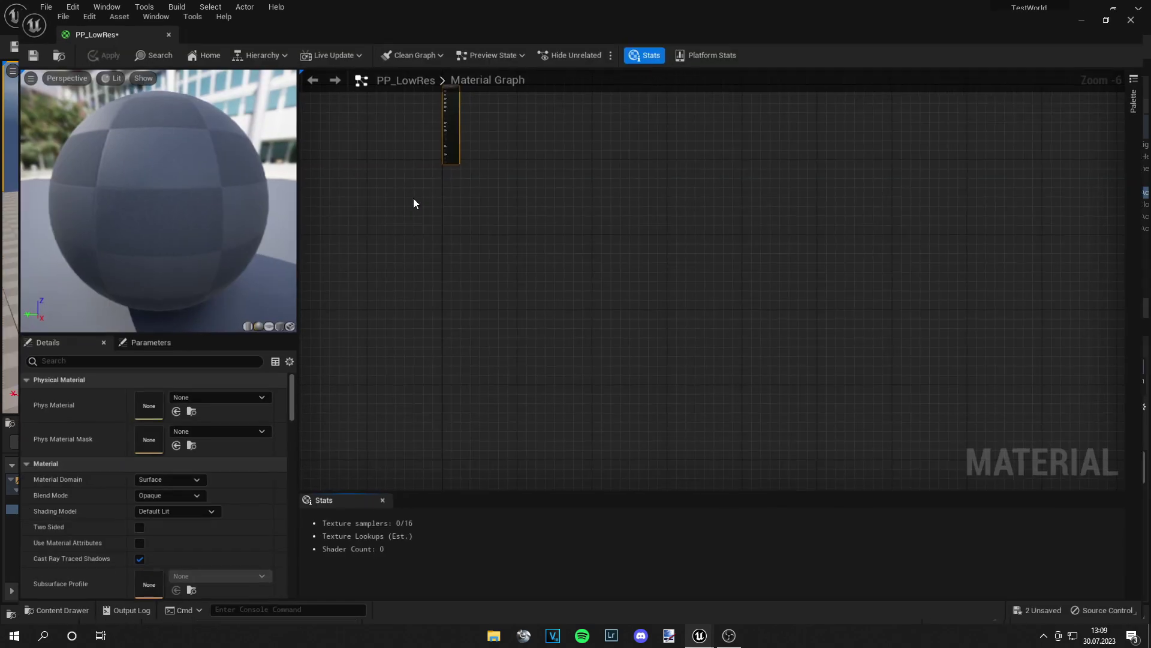
right_drag(442, 196, 656, 392)
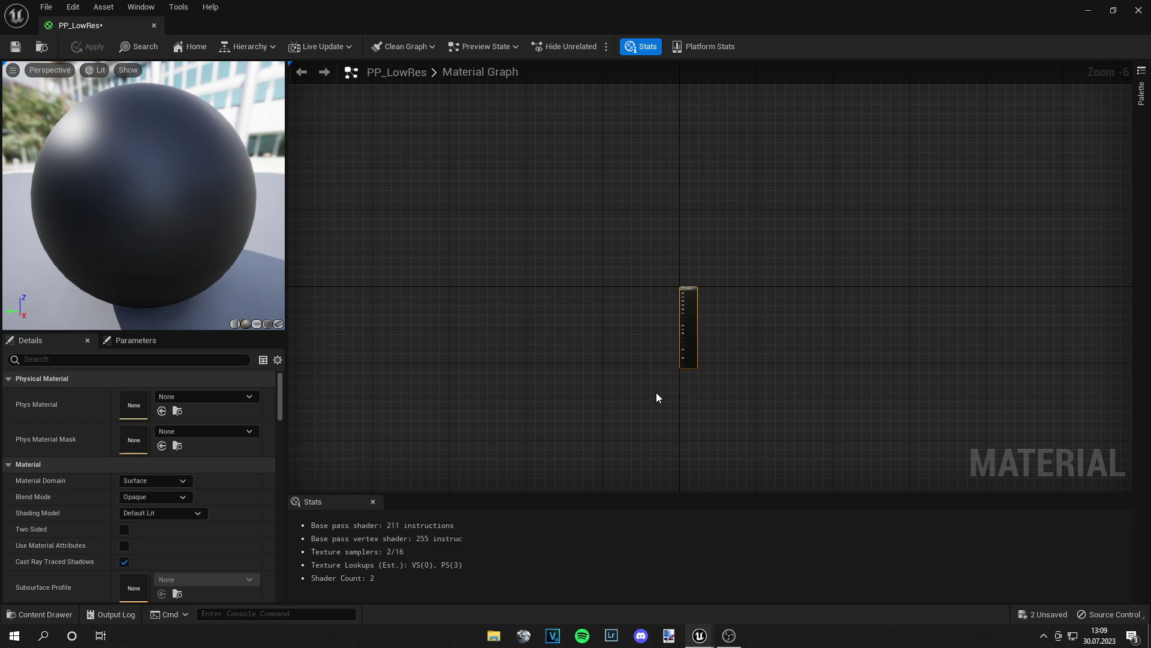
scroll(650, 384, up, 5)
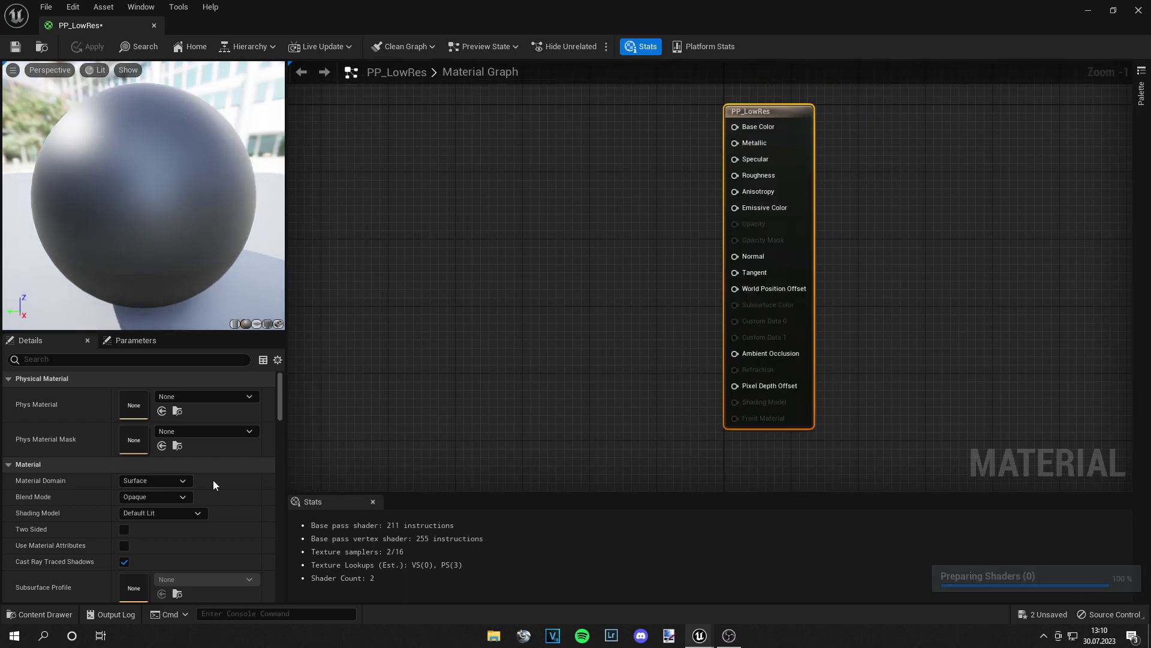
click(180, 481)
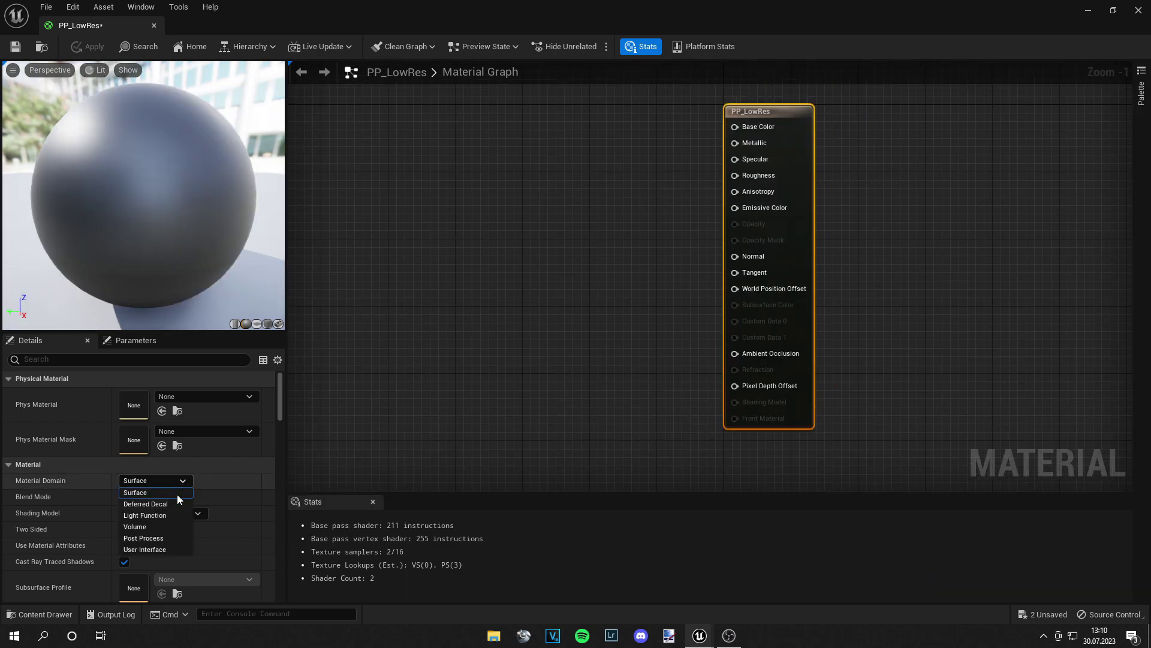
click(174, 537)
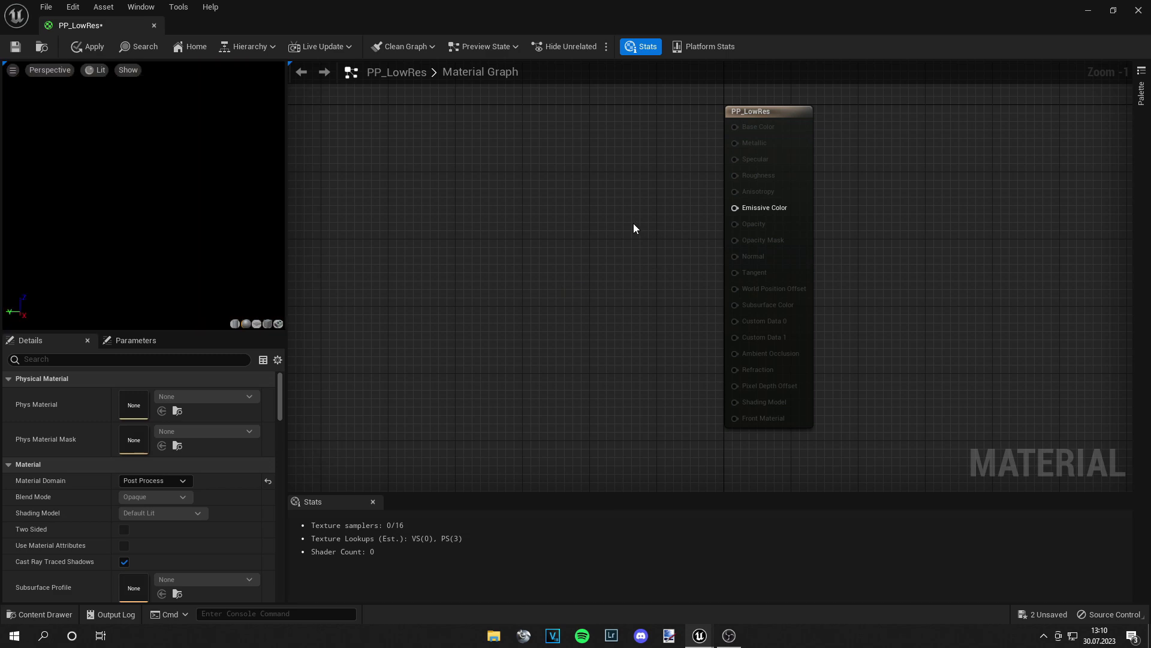
- Add a SceneTexture node to the material graph and place it beside the material output node
right_drag(635, 224, 646, 239)
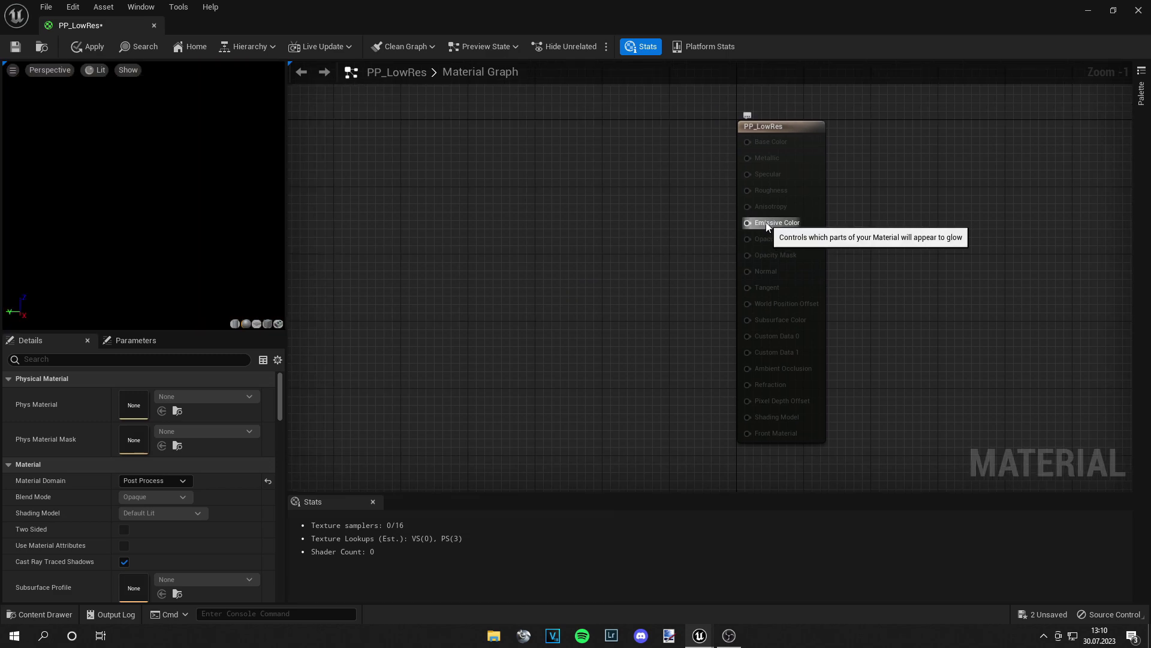
right_click(594, 237)
text(sce)
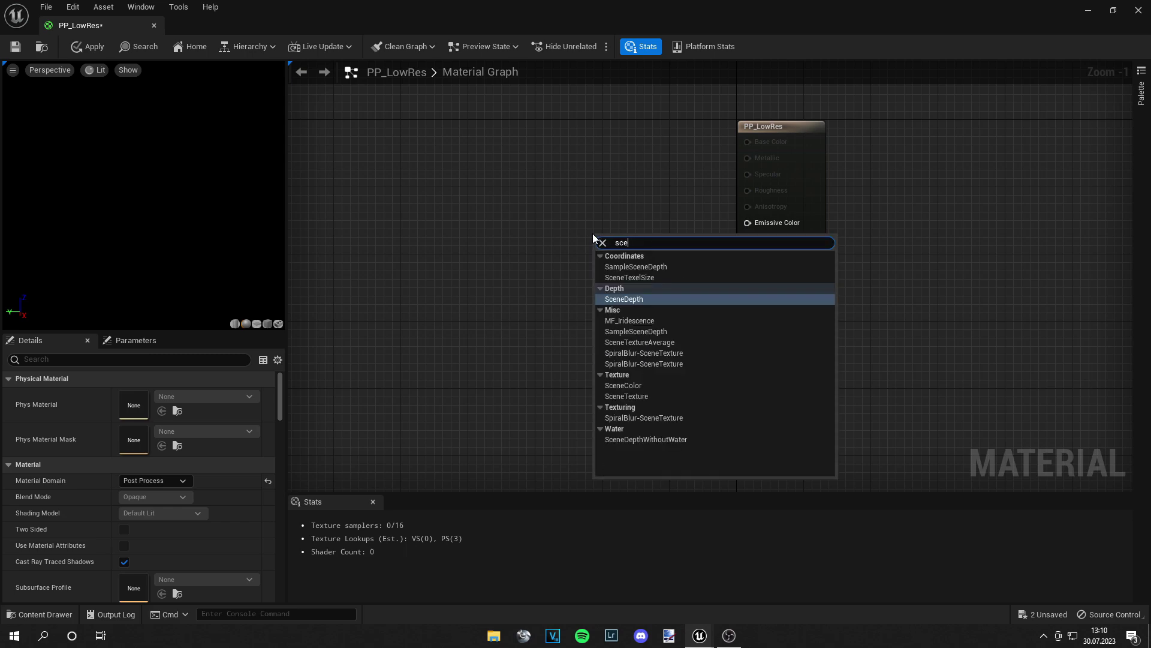
text(netex)
click(610, 330)
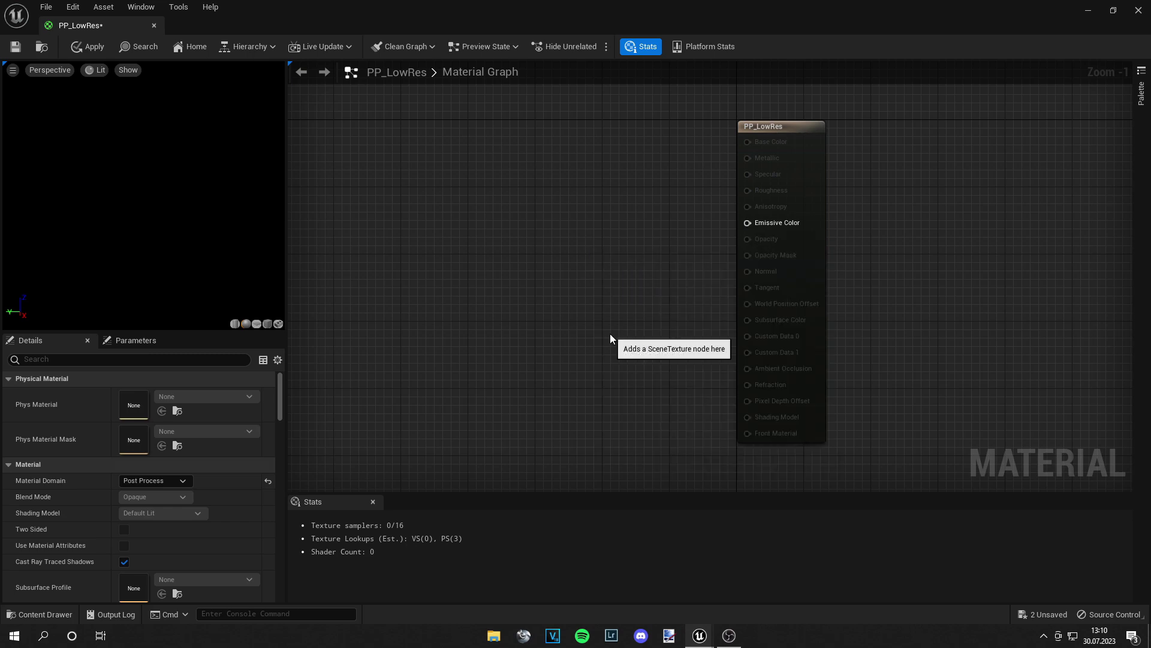
drag(613, 307, 608, 264)
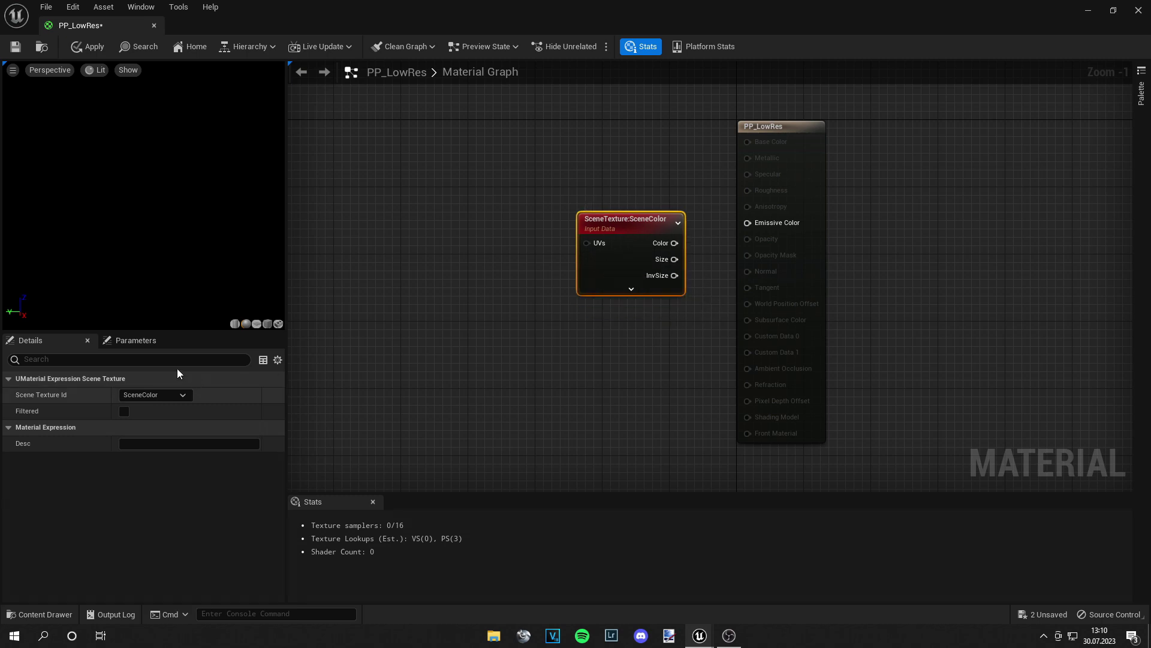
- Set the SceneTexture node's Scene Texture Id to PostProcessInput0 and connect its Color output to Emissive Color
click(167, 397)
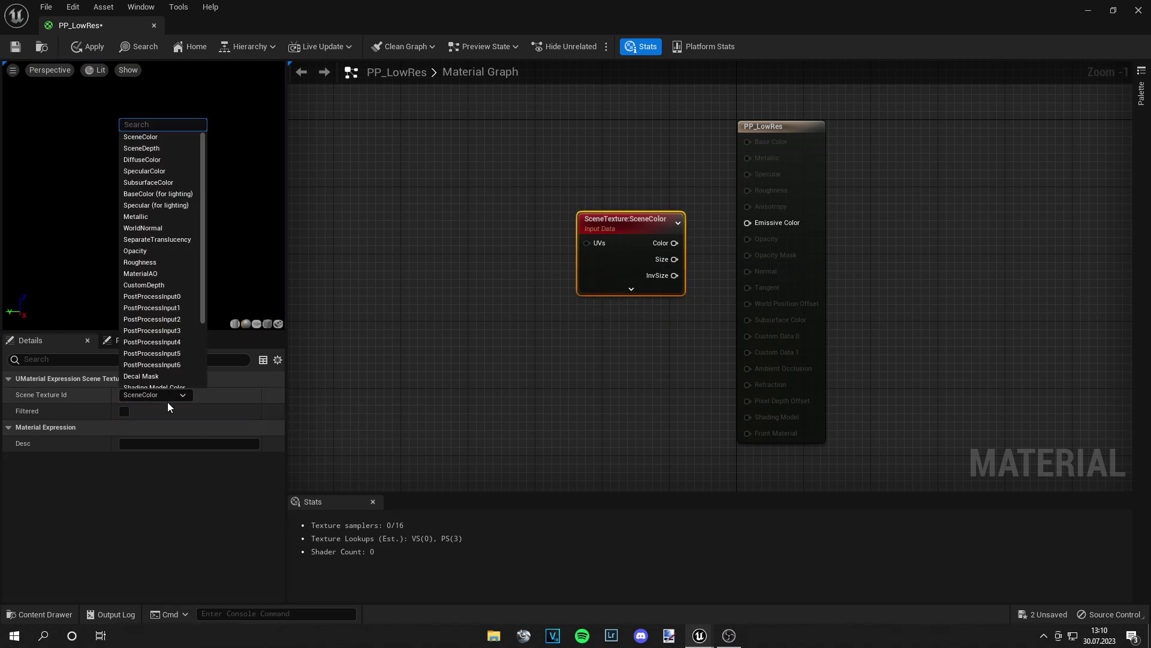
click(167, 300)
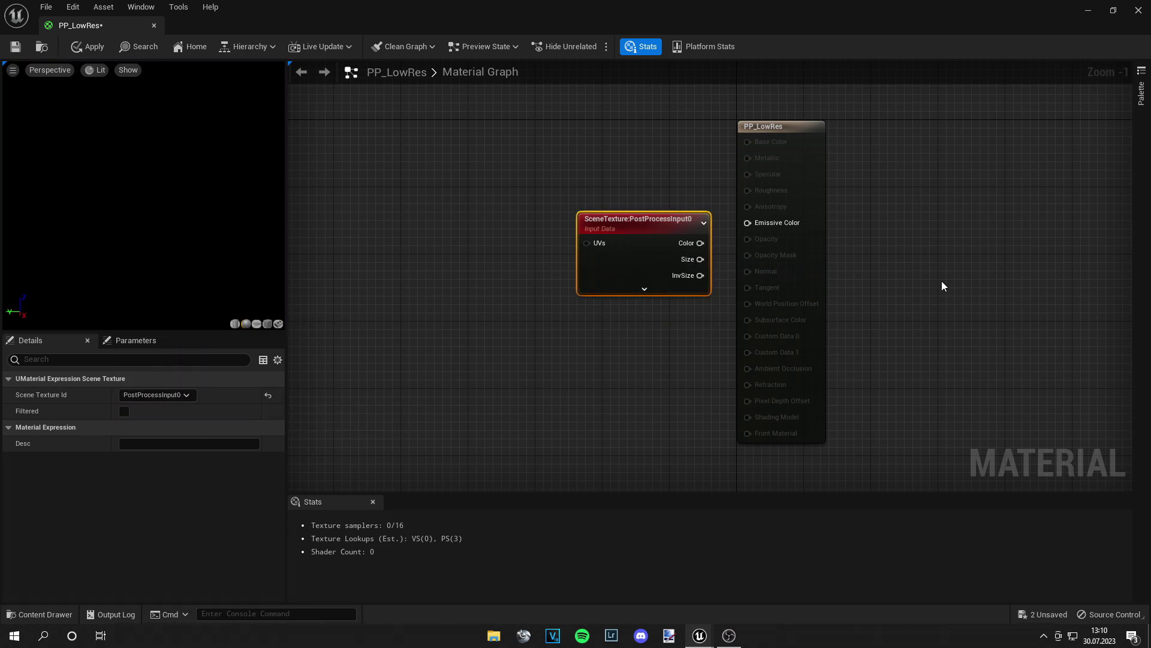
drag(700, 243, 744, 222)
- Add a ScreenPosition node to the graph, well ahead of the SceneTexture node
right_drag(406, 295, 499, 320)
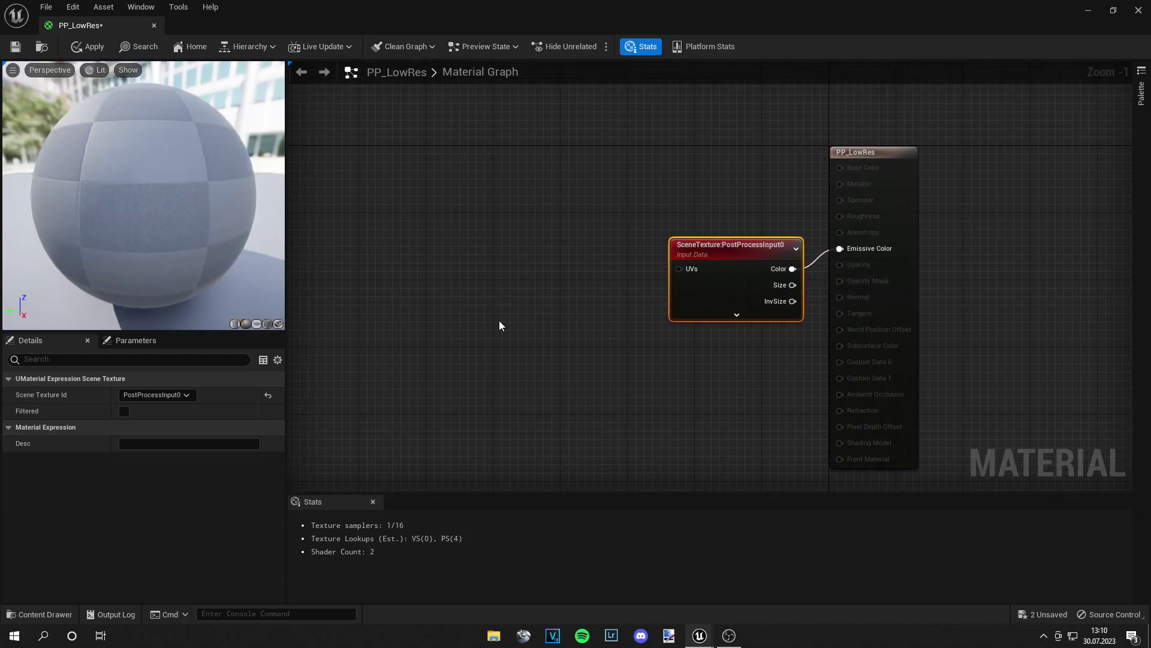
right_click(402, 231)
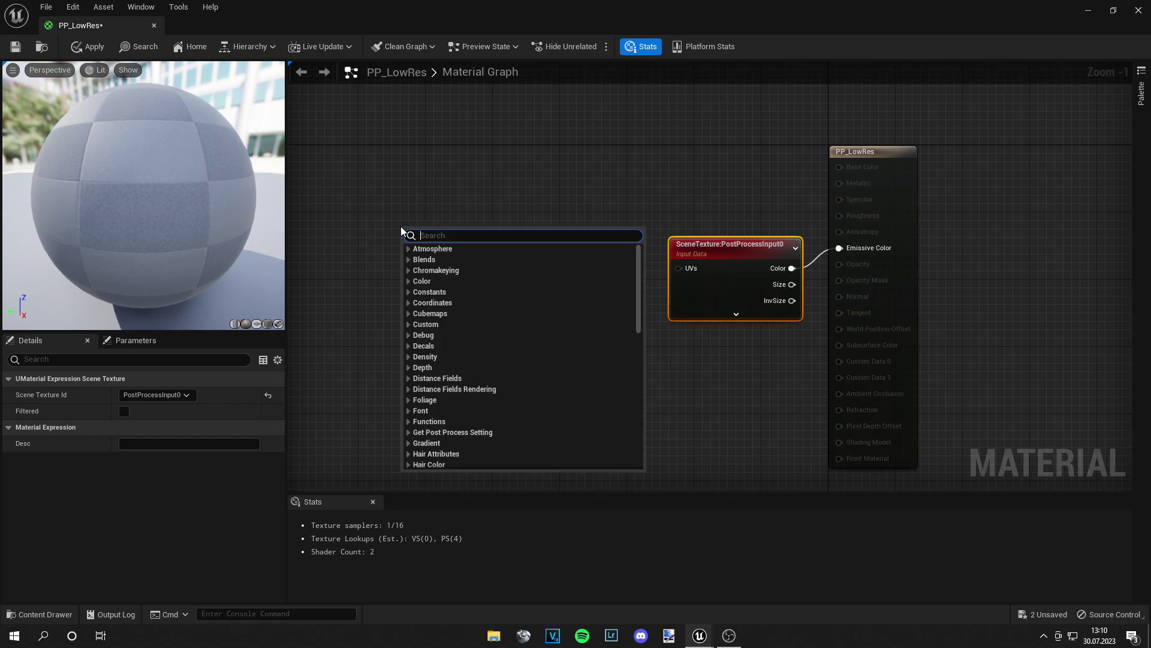
text(screen)
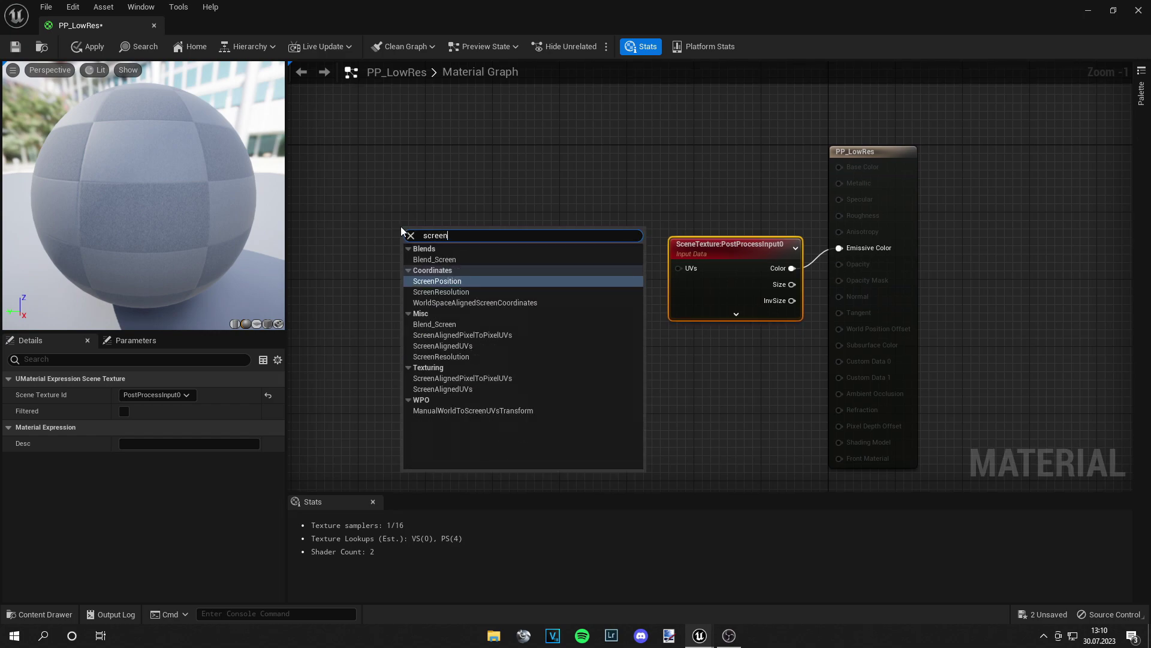
key(Return)
right_drag(400, 225, 576, 285)
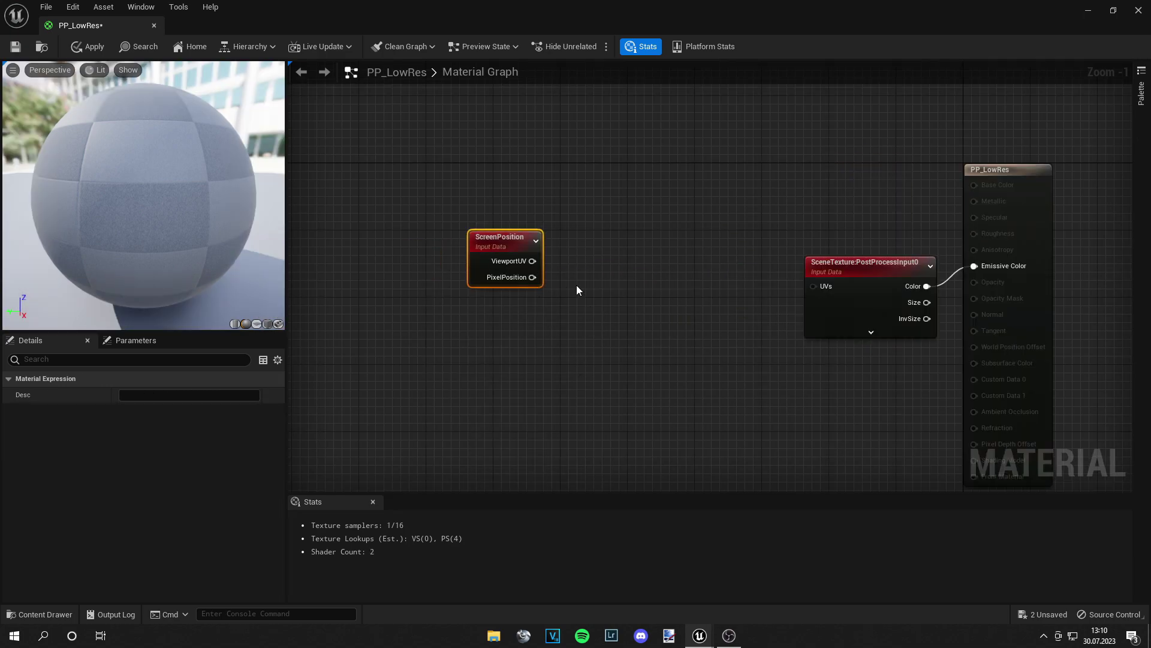
- Add a Multiply node fed by ScreenPosition's ViewportUV output on input A and align it with that node
drag(532, 261, 599, 260)
text(mult)
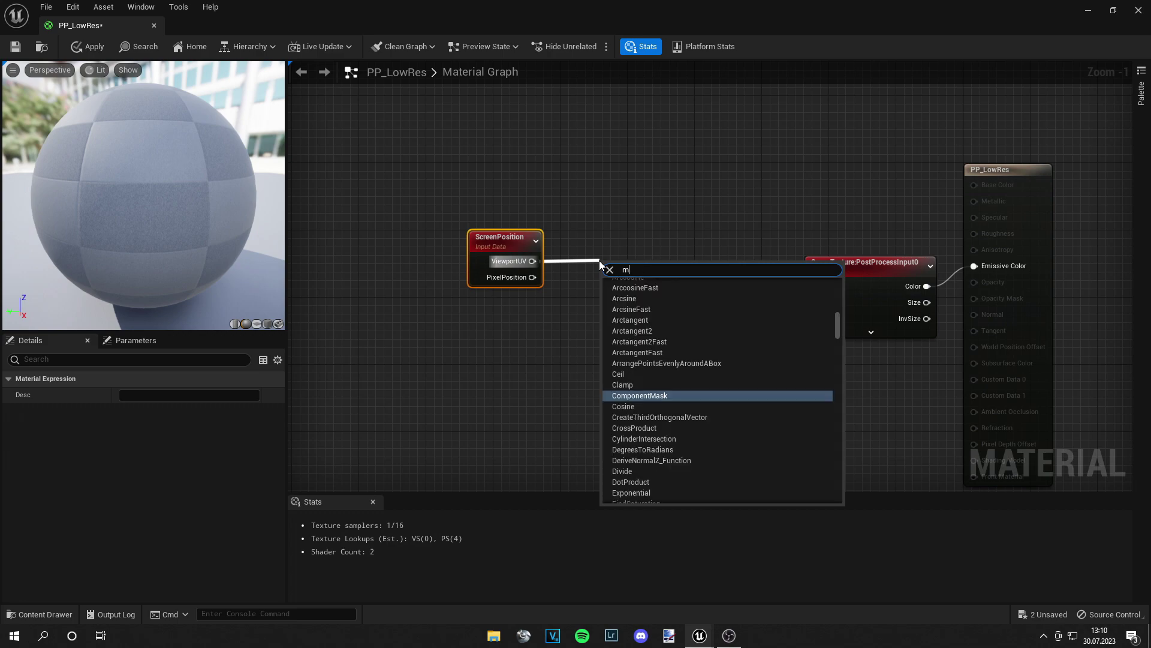
key(Return)
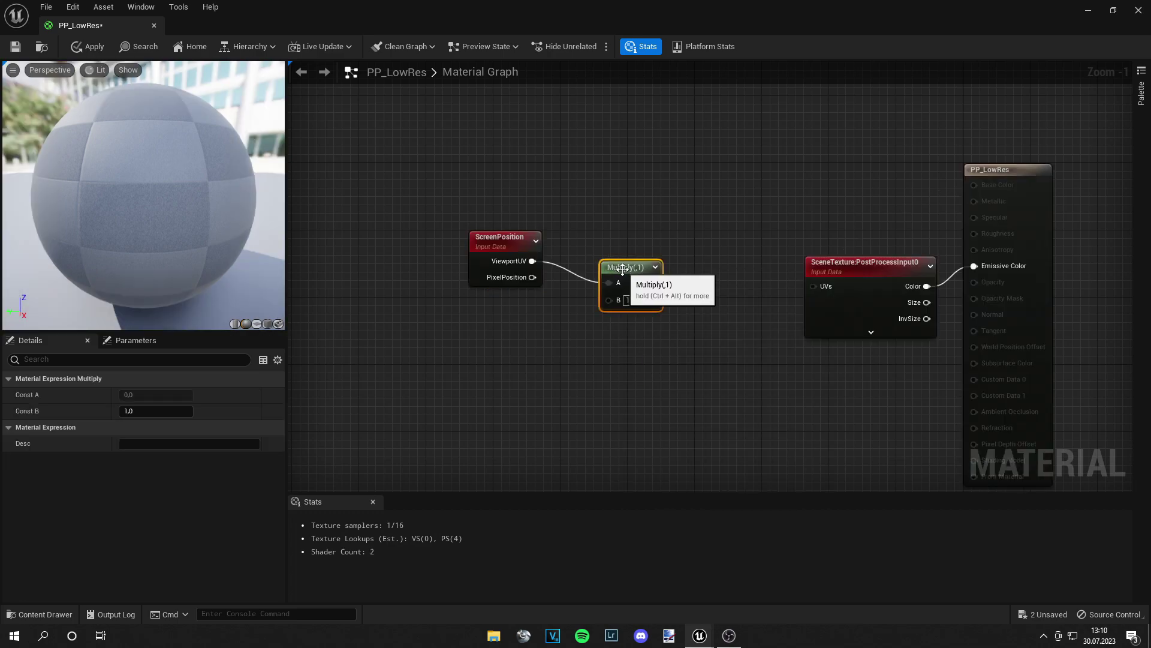
drag(620, 272, 623, 251)
- Add a Floor node below ScreenPosition and connect its output to input B of the Multiply node
right_drag(543, 367, 569, 367)
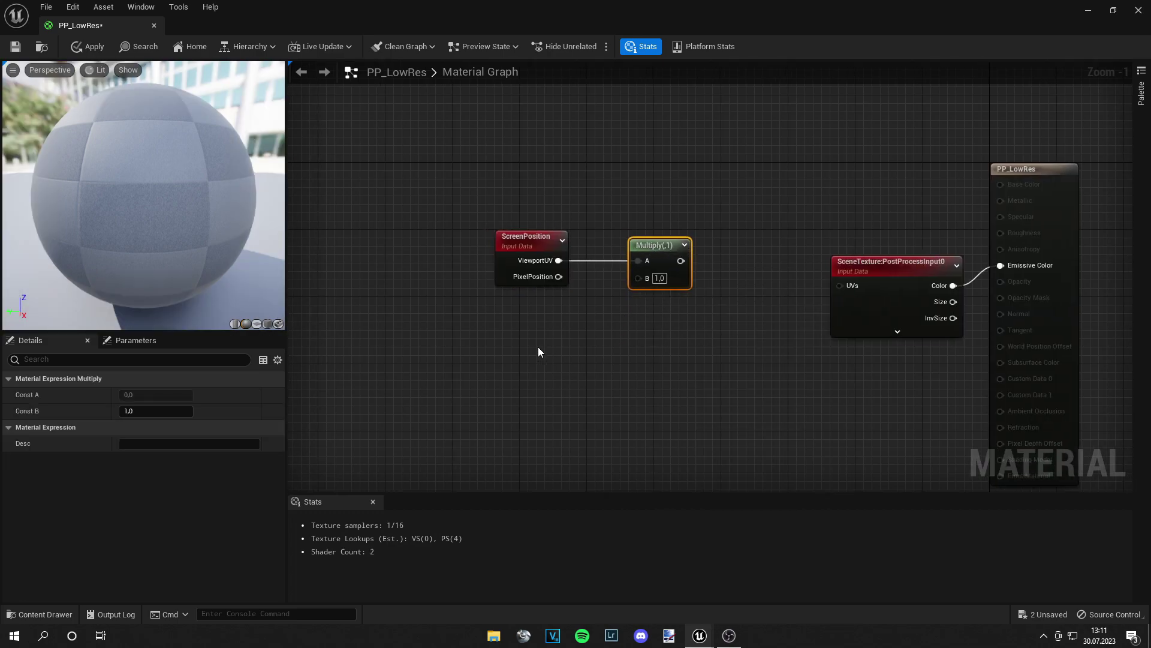
right_click(520, 333)
text(frac)
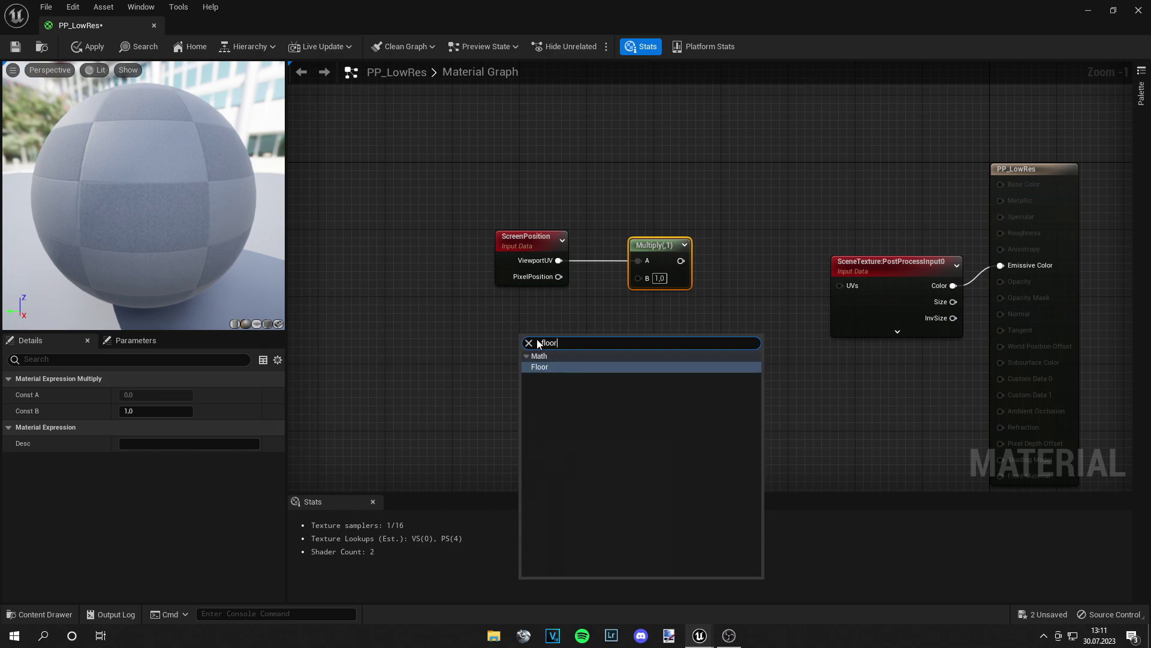
key(Return)
drag(552, 356, 638, 277)
drag(547, 339, 556, 328)
- Add an AppendVector node and connect its output to the input of the Floor node
right_click(458, 340)
text(appe)
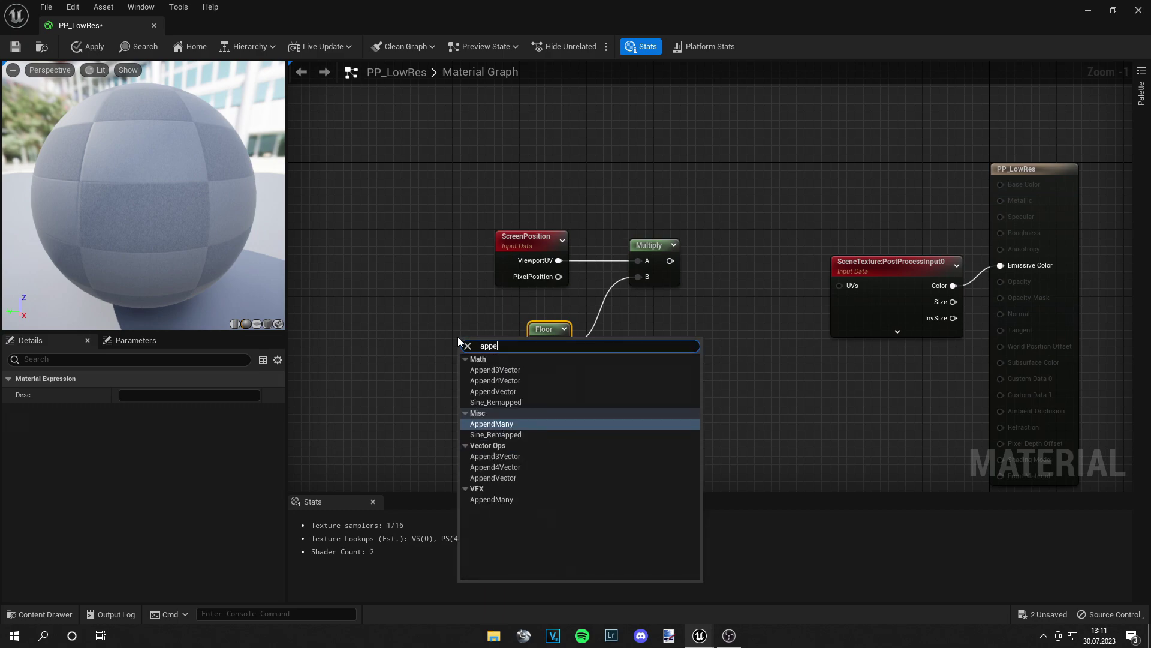
click(505, 478)
drag(498, 359, 537, 346)
- Add a constant, convert it to a parameter named Height, and connect it to input A of the Append node
right_drag(568, 410, 688, 396)
click(468, 333)
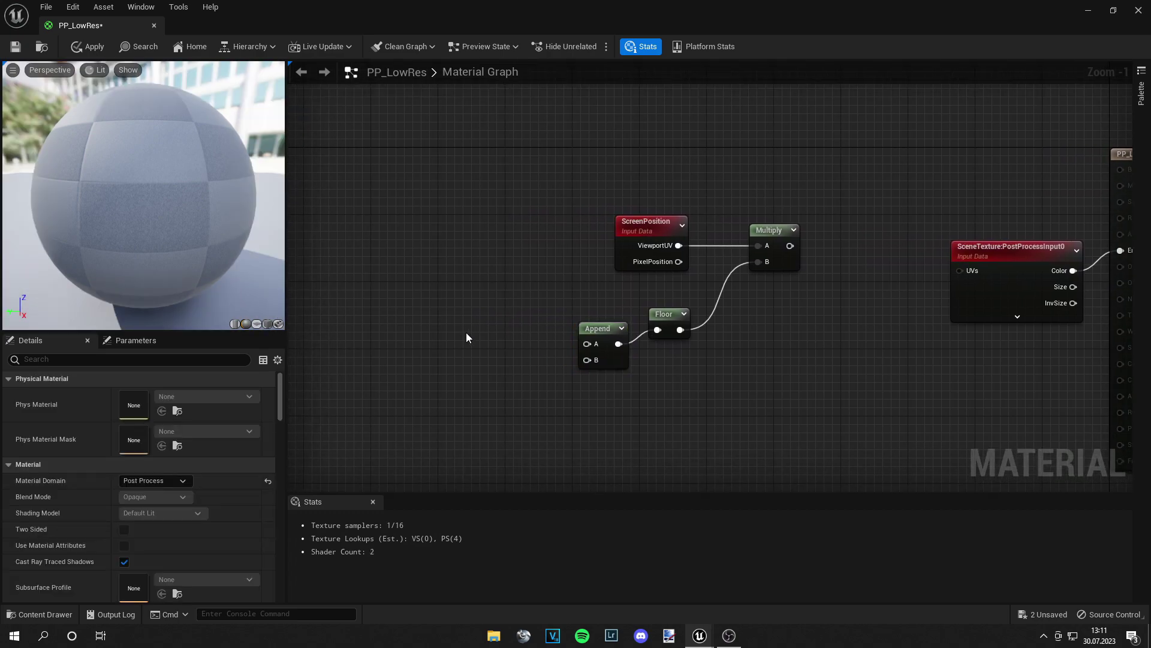
click(466, 333)
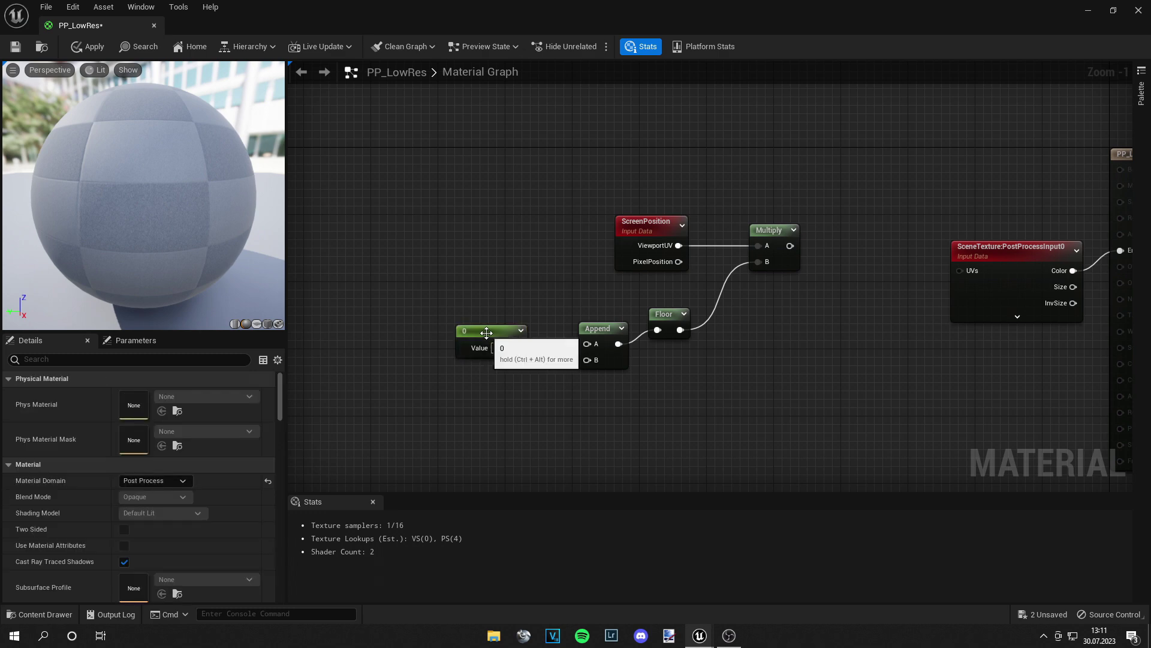
click(480, 334)
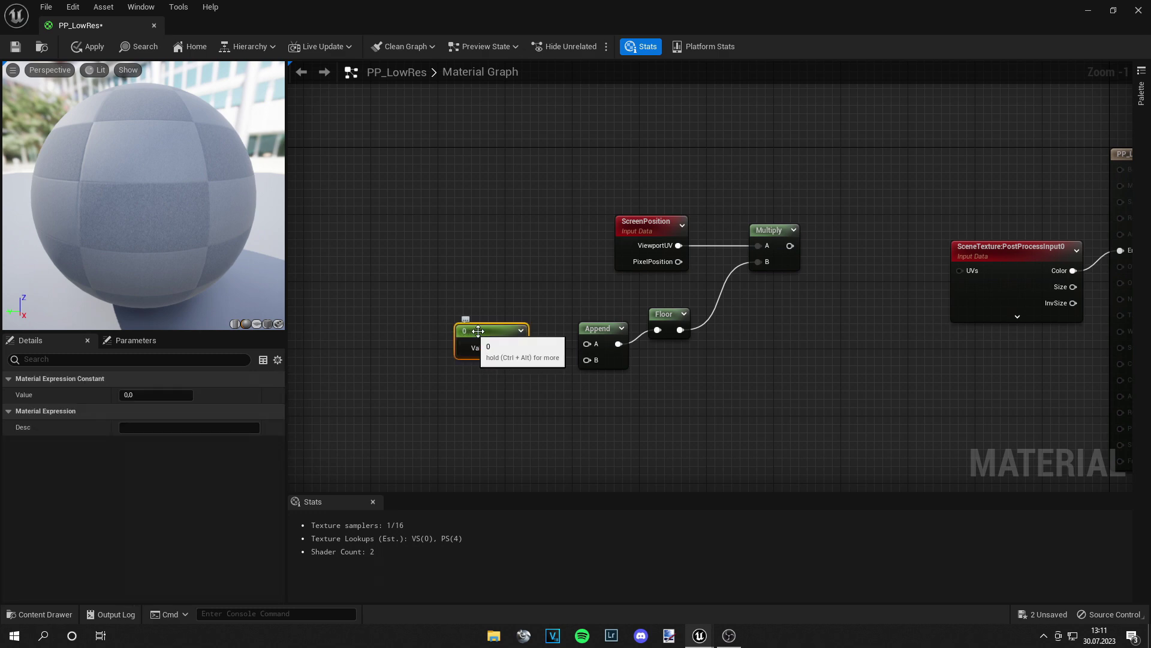
right_click(481, 336)
click(528, 359)
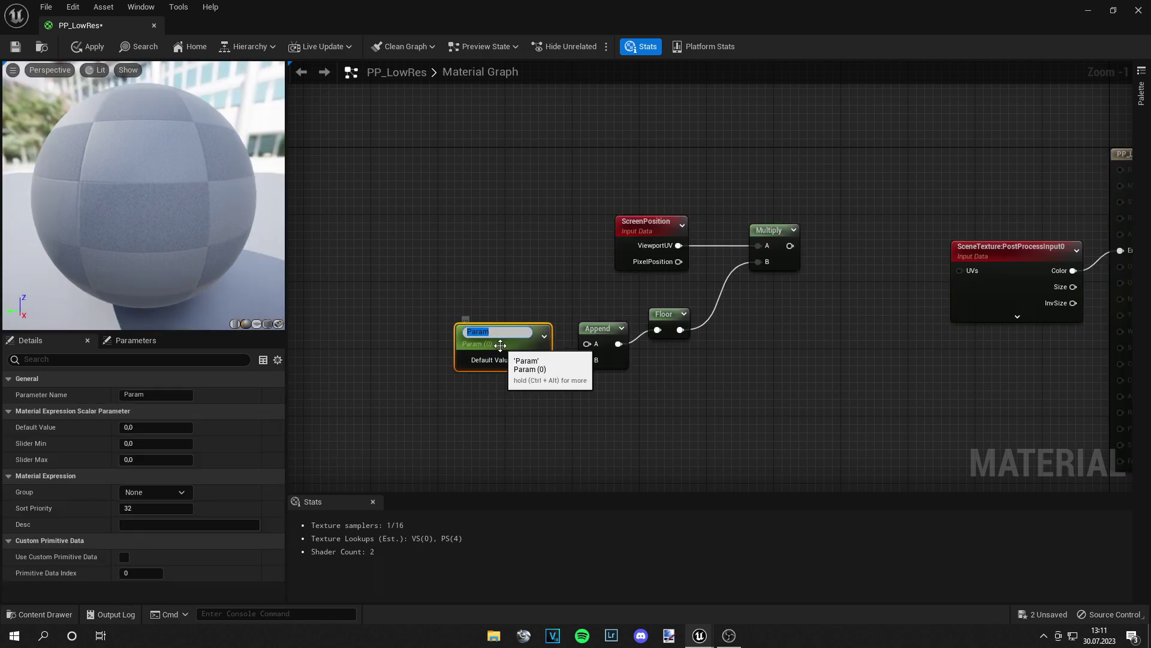
text(Height)
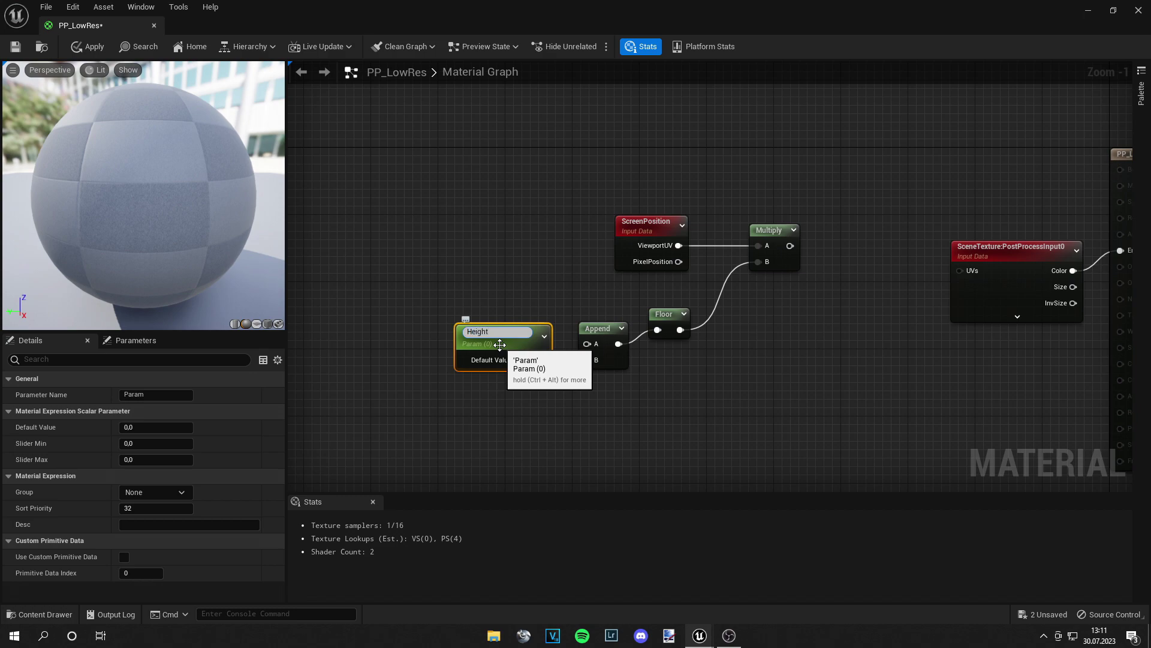
key(Return)
drag(542, 355, 593, 344)
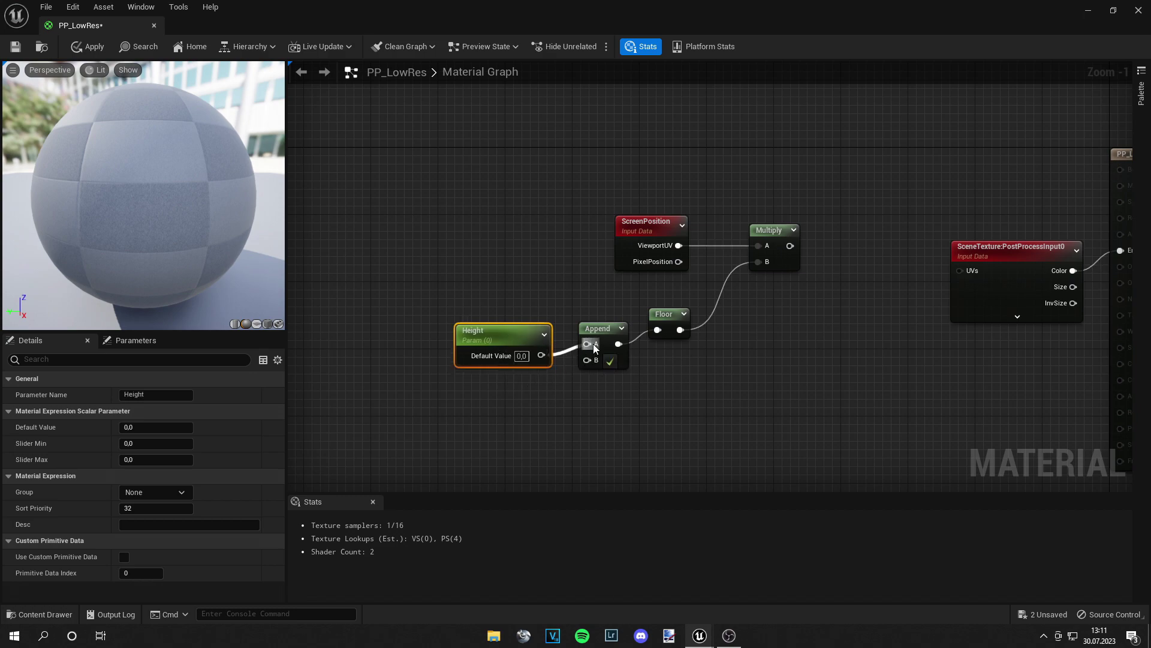
drag(488, 340, 488, 331)
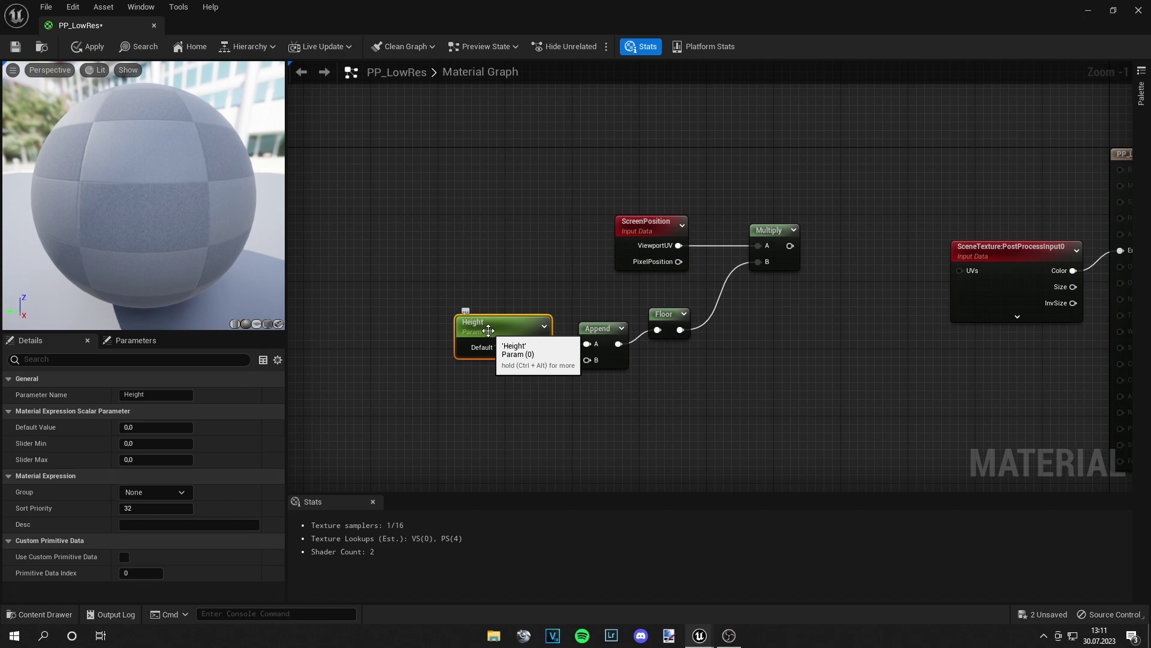
- Duplicate the Height parameter, name the copy Width, and connect it to input B of the Append node
key(ctrl+d)
drag(499, 358, 490, 375)
double_click(491, 373)
text(Width)
key(Return)
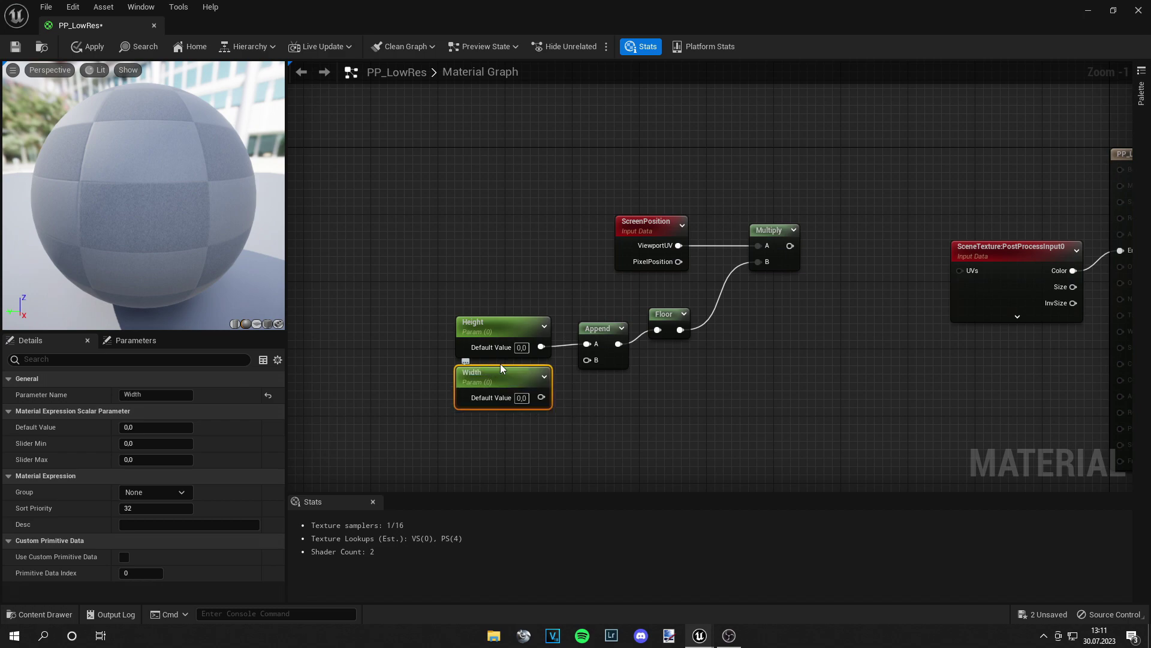
drag(542, 397, 585, 360)
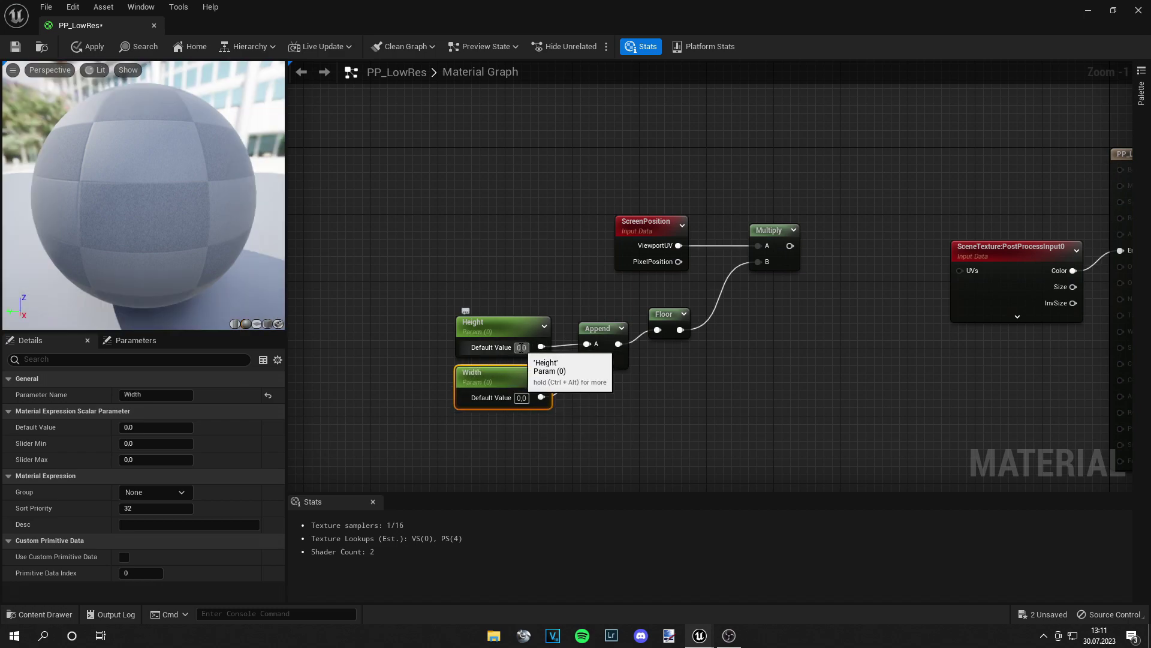
- Set the default values of the Height and Width parameters to 256
drag(526, 349, 495, 349)
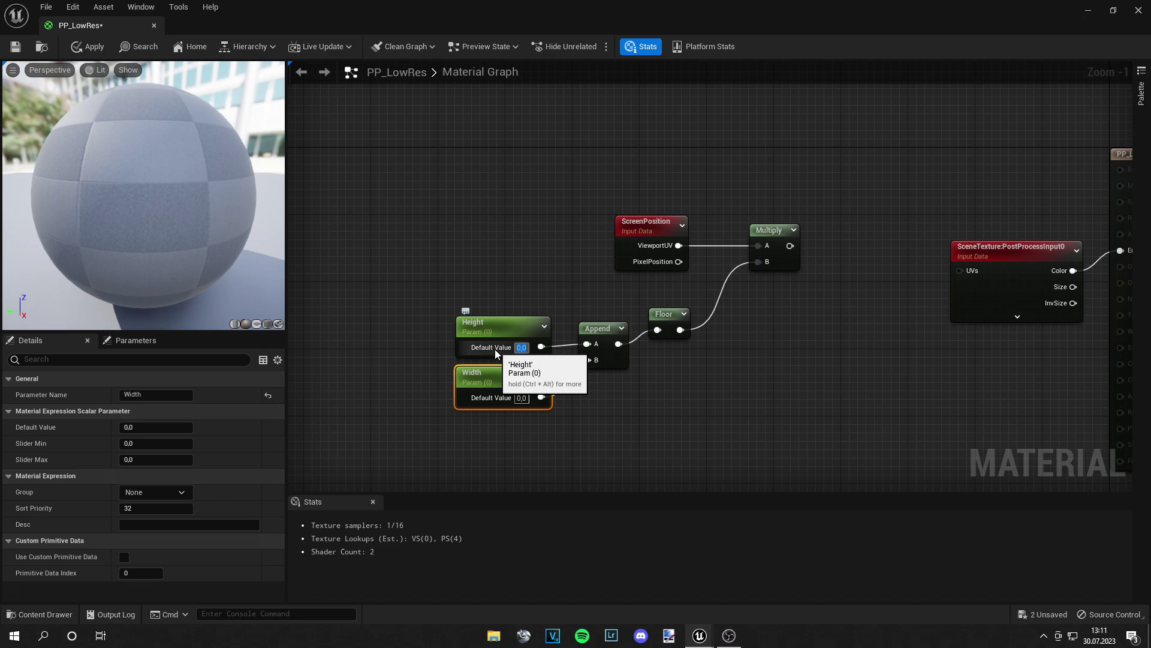
text(256)
key(Return)
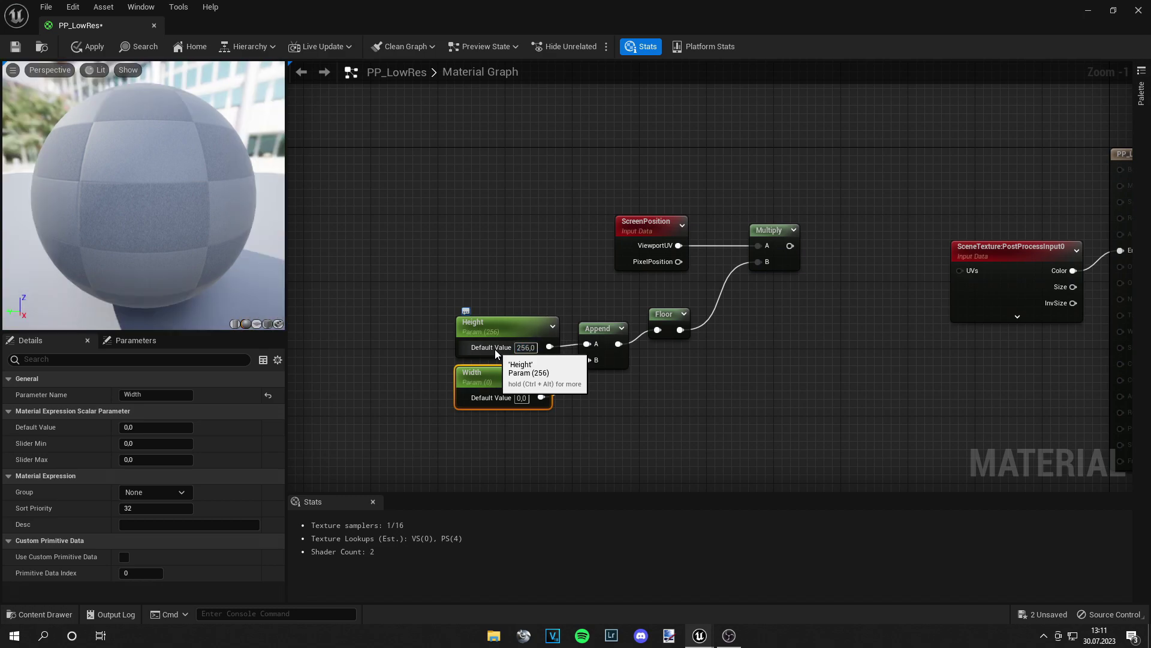
text(256)
key(Return)
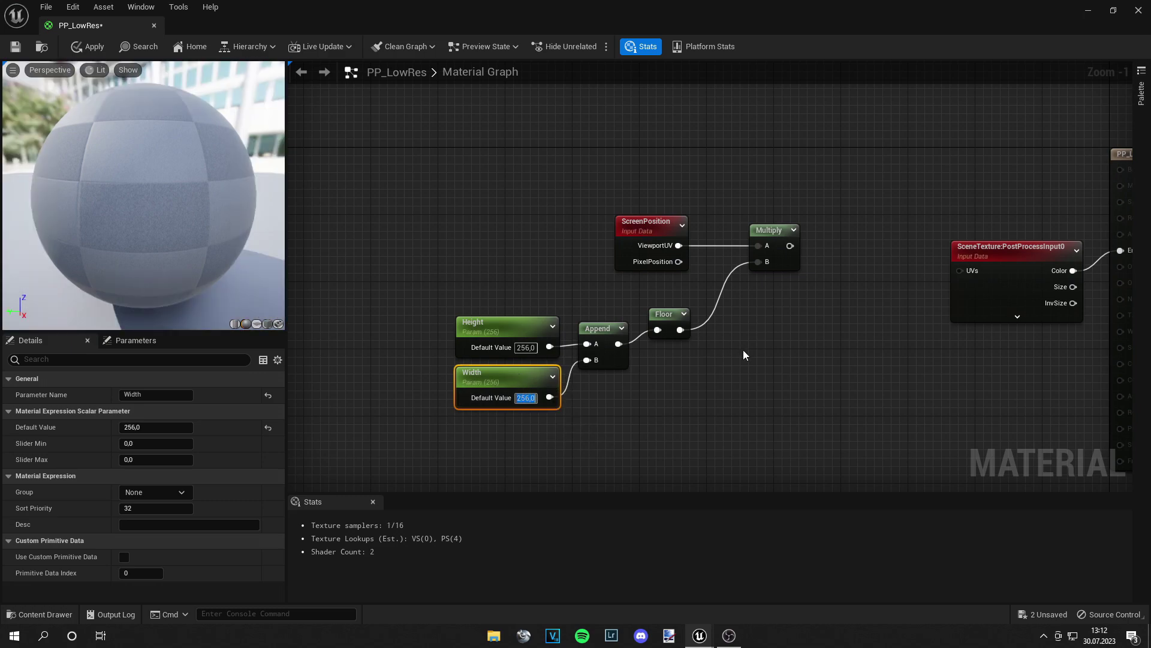
- Add a Floor node after the Multiply output and a Divide node fed by that Floor on input A
right_drag(818, 322, 646, 347)
drag(620, 267, 713, 292)
text(fl)
key(Return)
text(div)
key(Return)
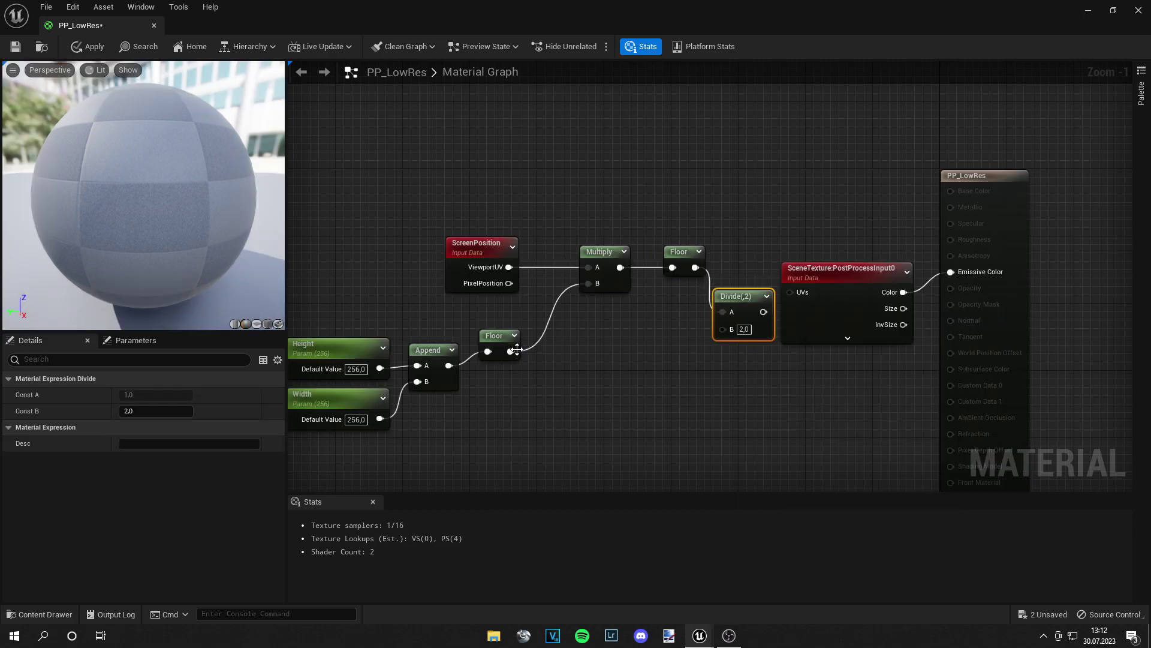
- Connect the lower Floor output to Divide input B, feed the Divide result into the SceneTexture UVs, and save the material
drag(510, 351, 800, 290)
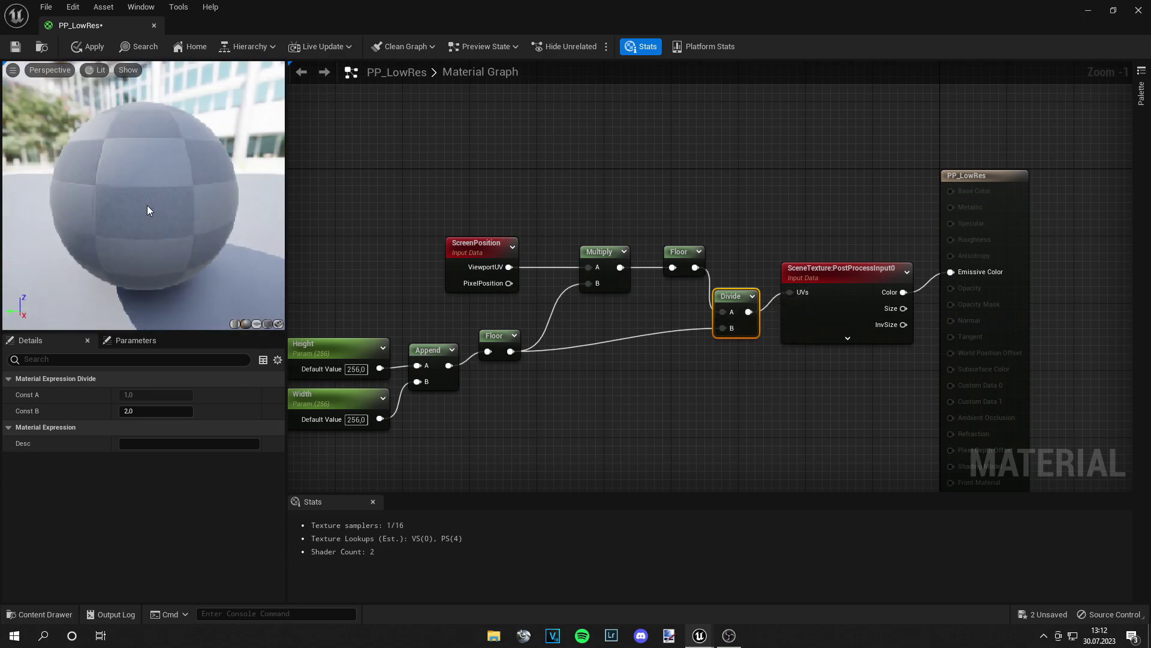
drag(135, 217, 148, 243)
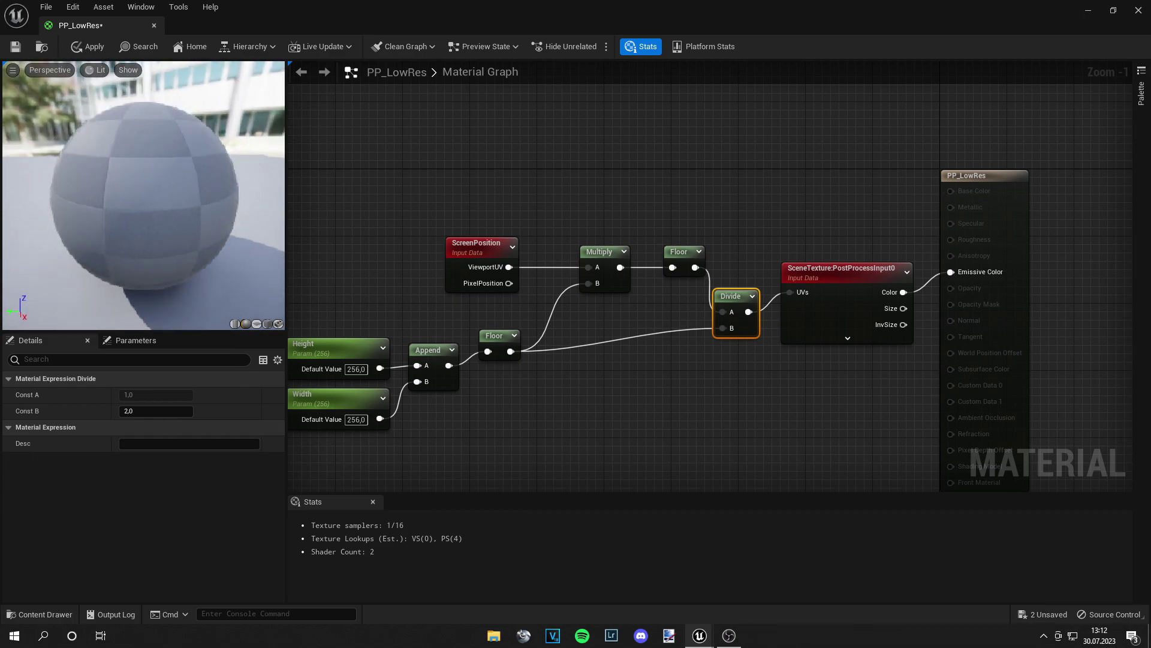
click(20, 45)
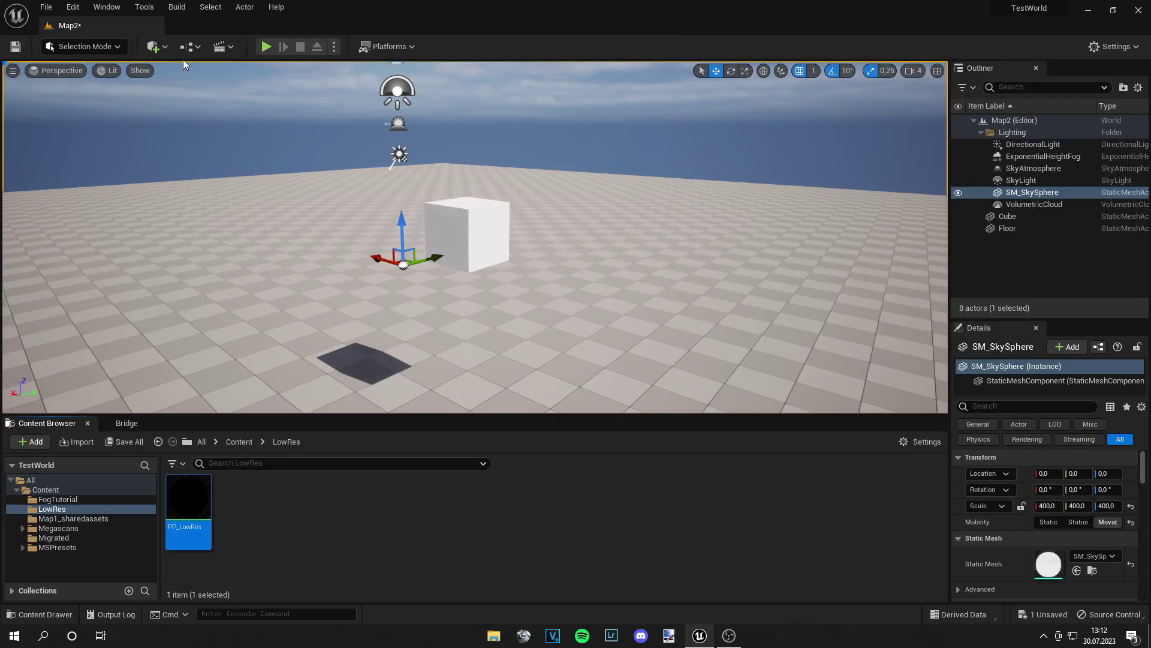
- Add a PostProcessVolume to the level and move it along the X axis beside the cube
click(162, 47)
mouse_move(205, 203)
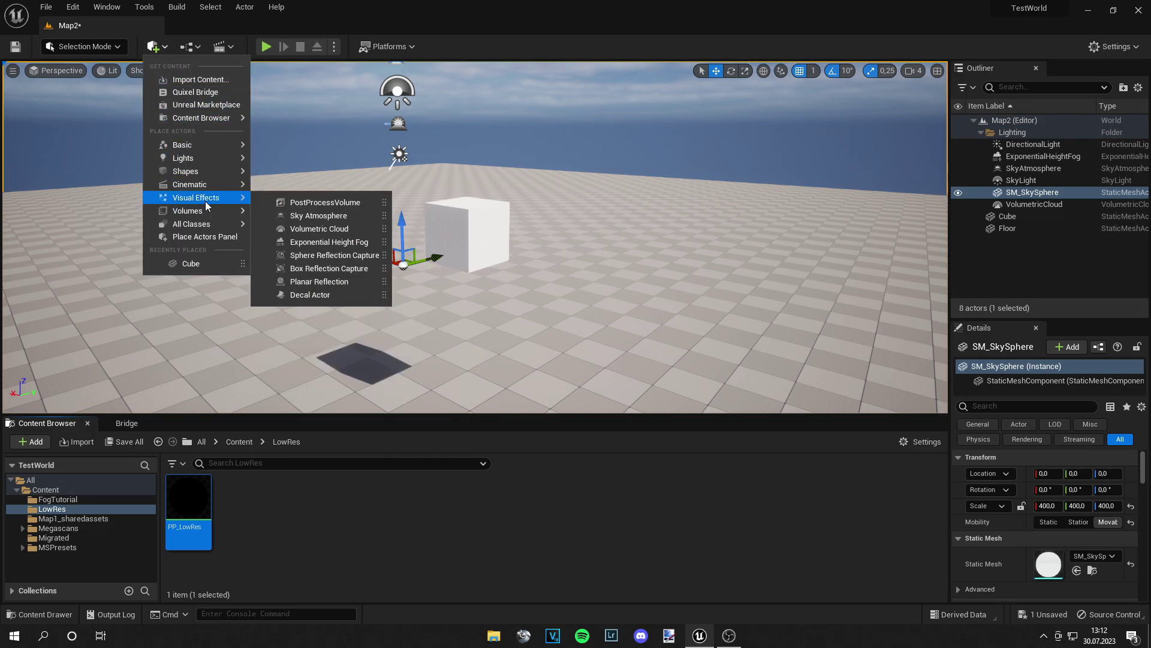
click(327, 202)
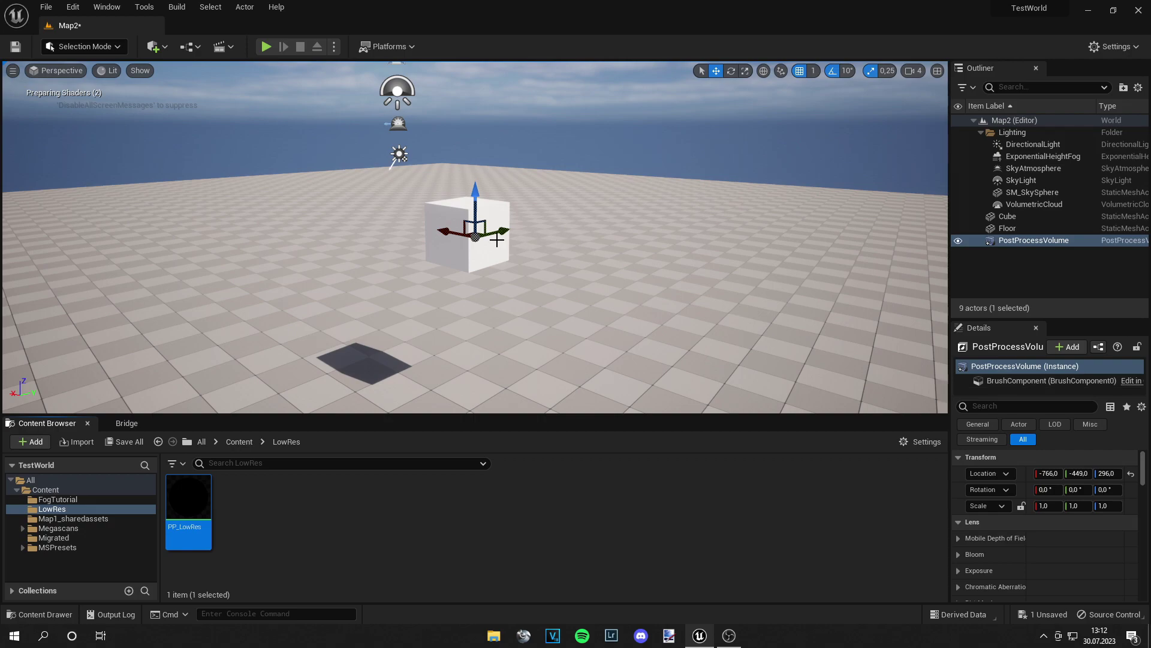
drag(497, 240, 592, 309)
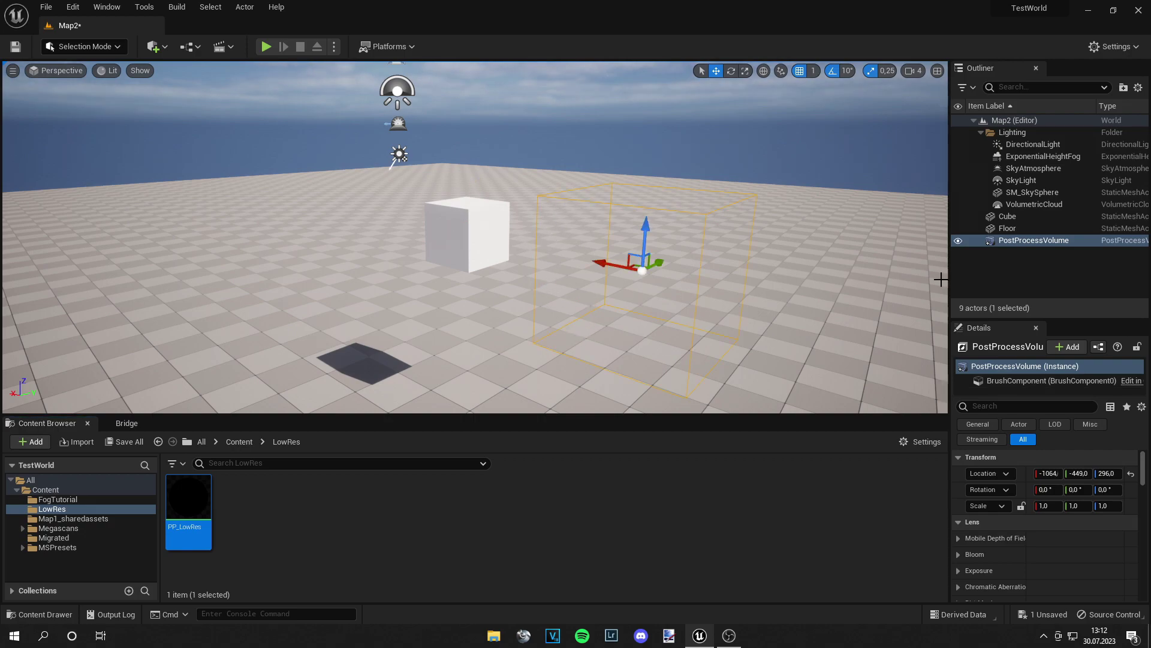
- Add an asset reference element to the volume's Post Process Materials array and assign PP_LowRes to it
scroll(977, 459, down, 4)
text(re)
text(nder)
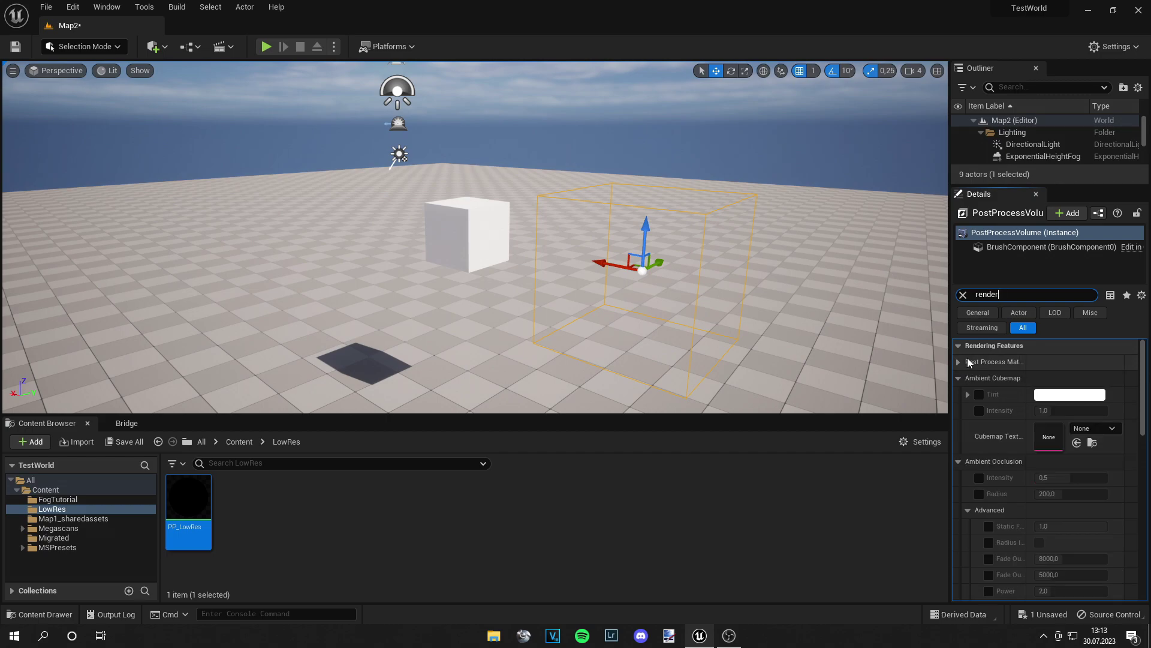
click(959, 362)
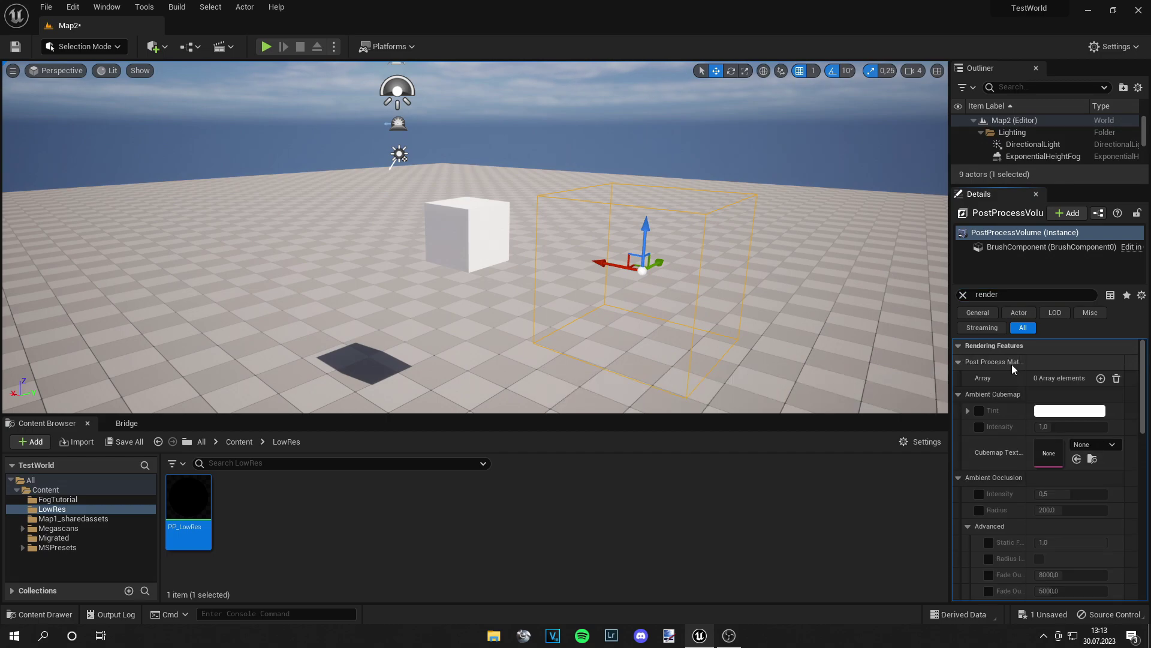
click(1101, 379)
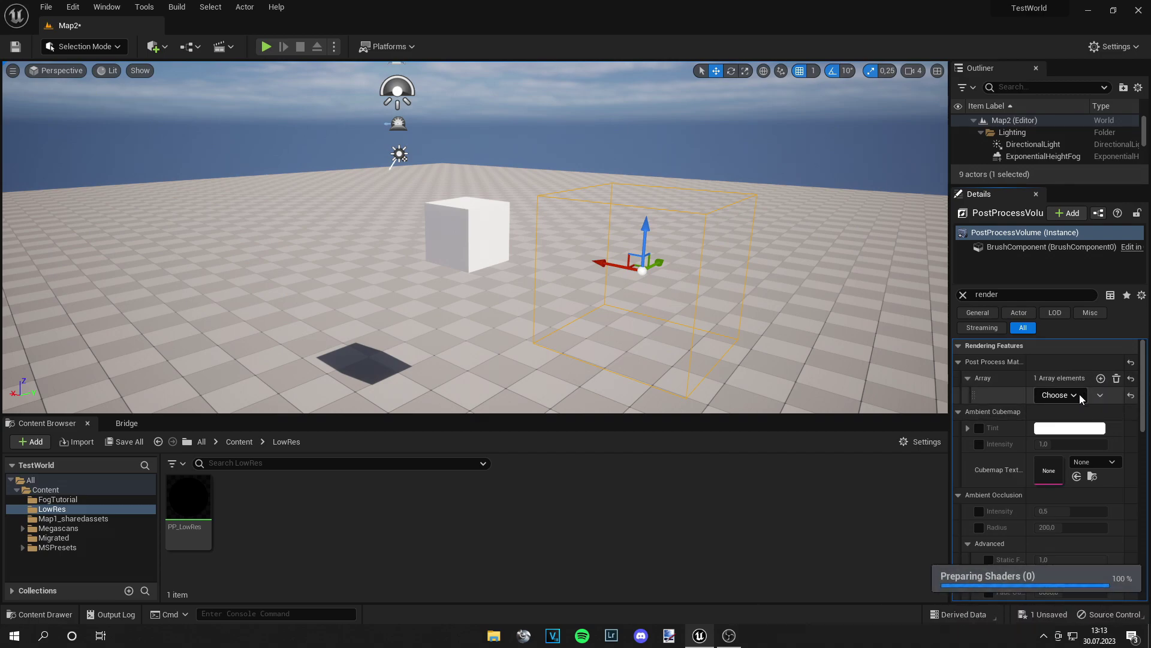
click(1058, 395)
click(1053, 395)
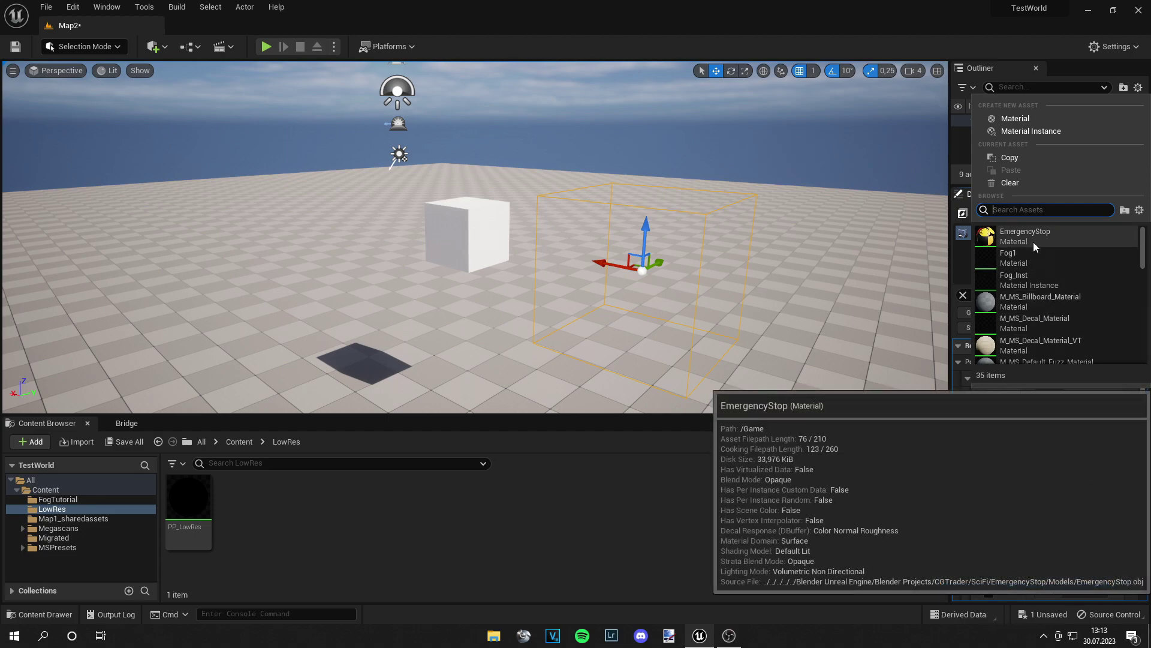
text(pp)
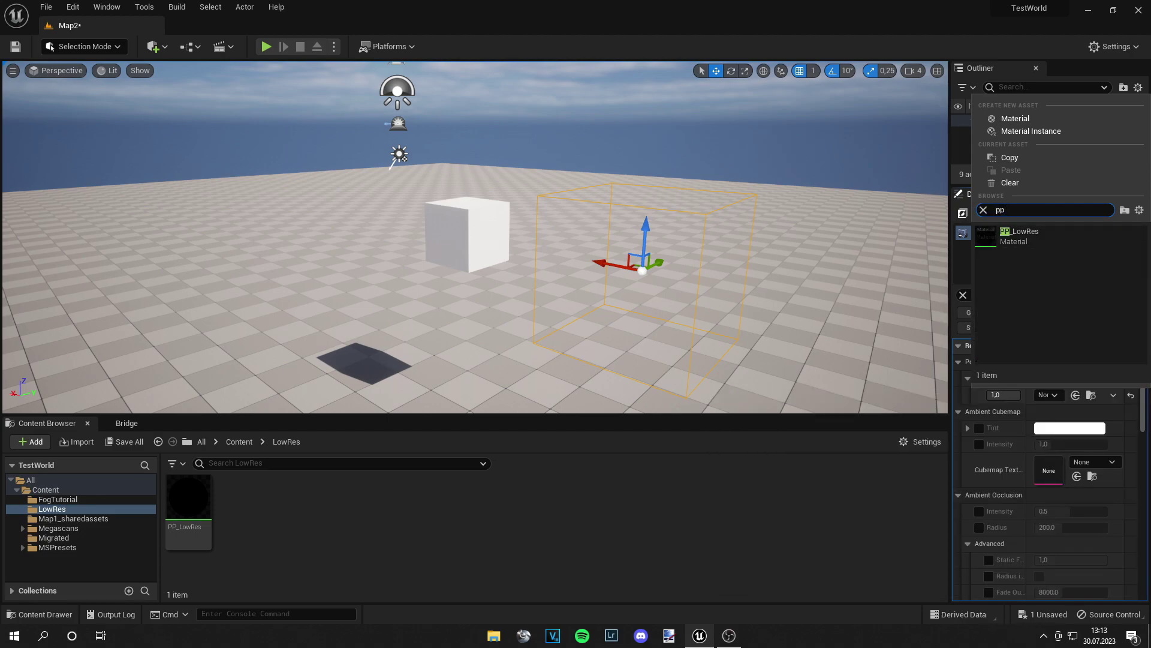
click(1052, 233)
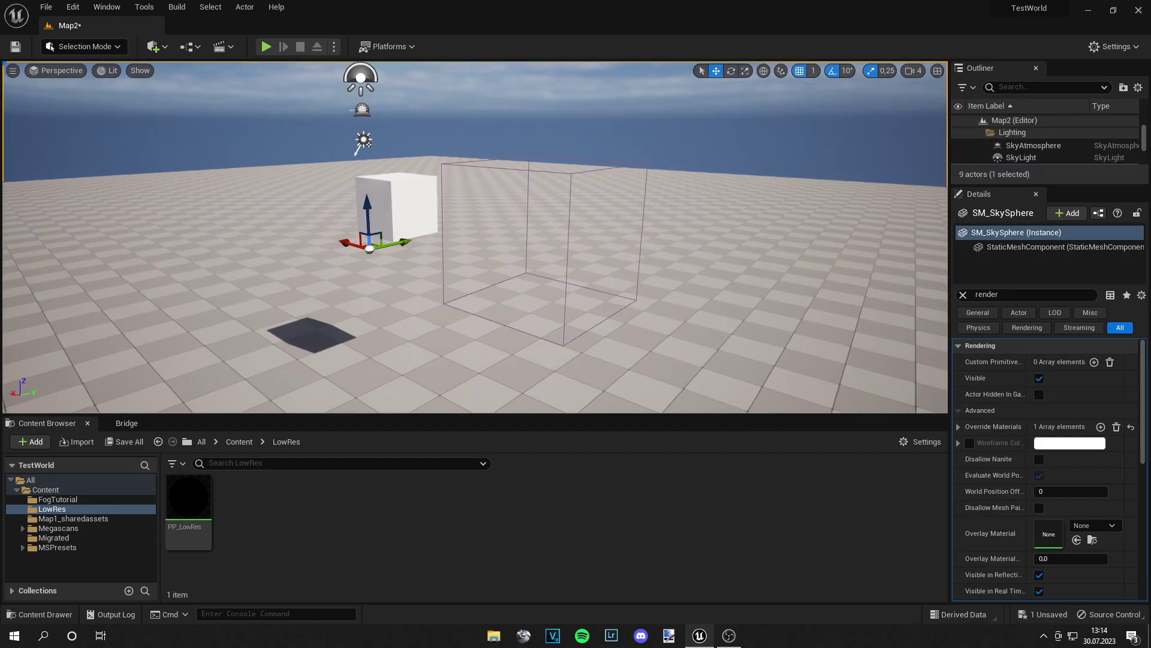
- Enable Infinite Extent (Unbound) on the PostProcessVolume so the effect covers the whole level
key(w)
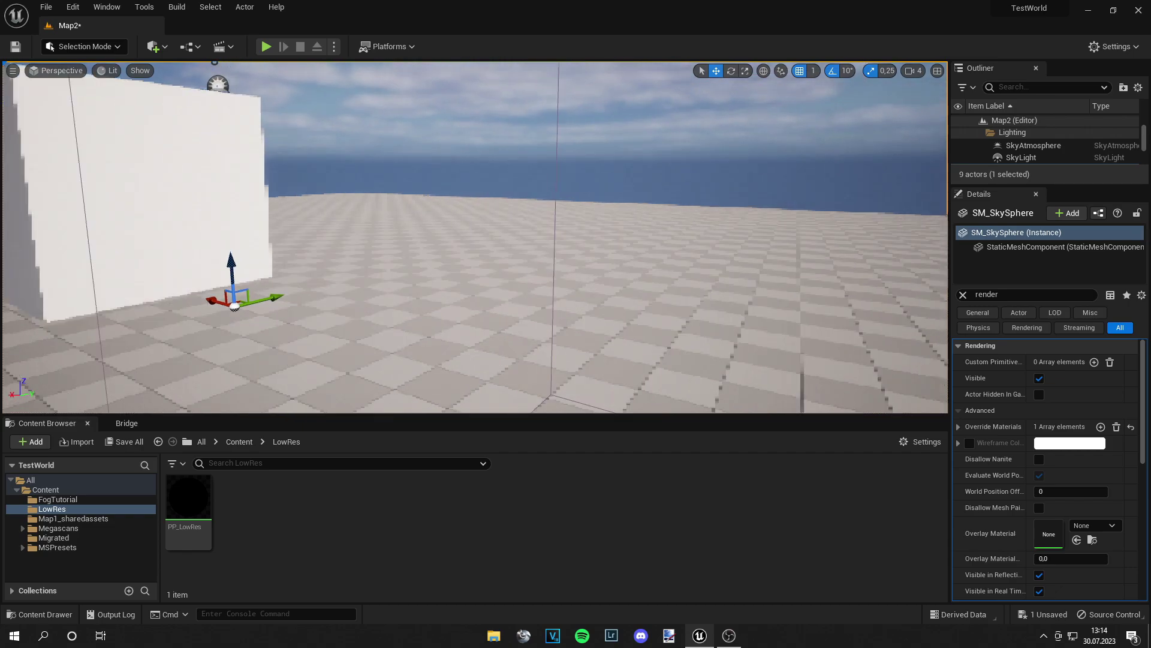
right_drag(475, 237, 345, 219)
key(s)
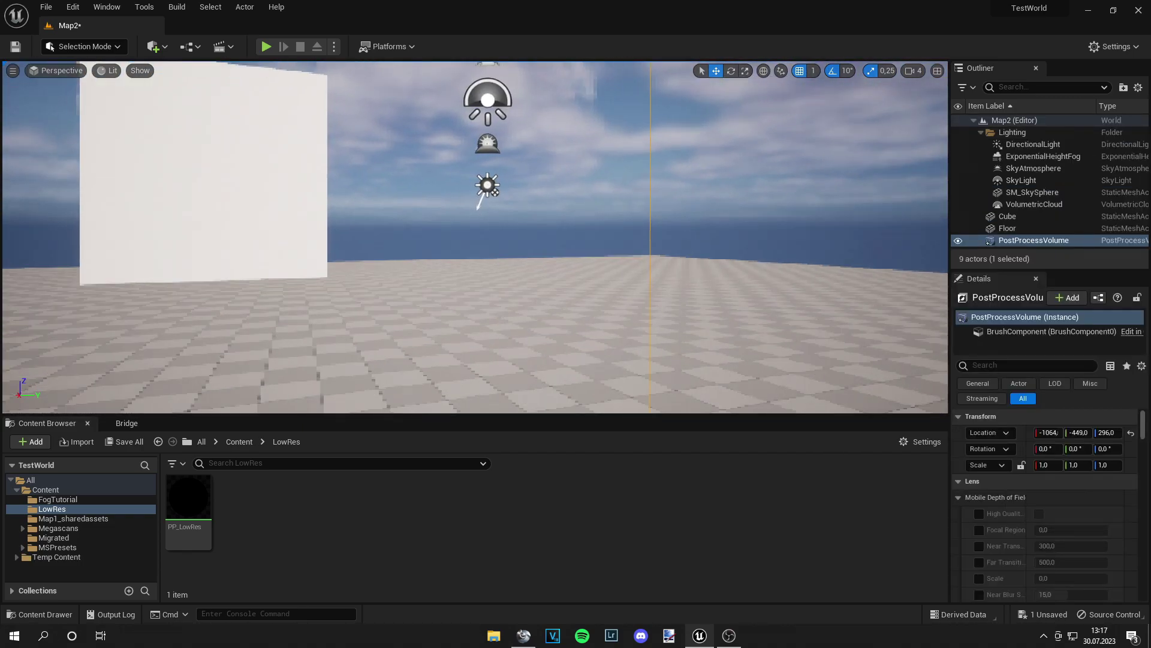
double_click(988, 240)
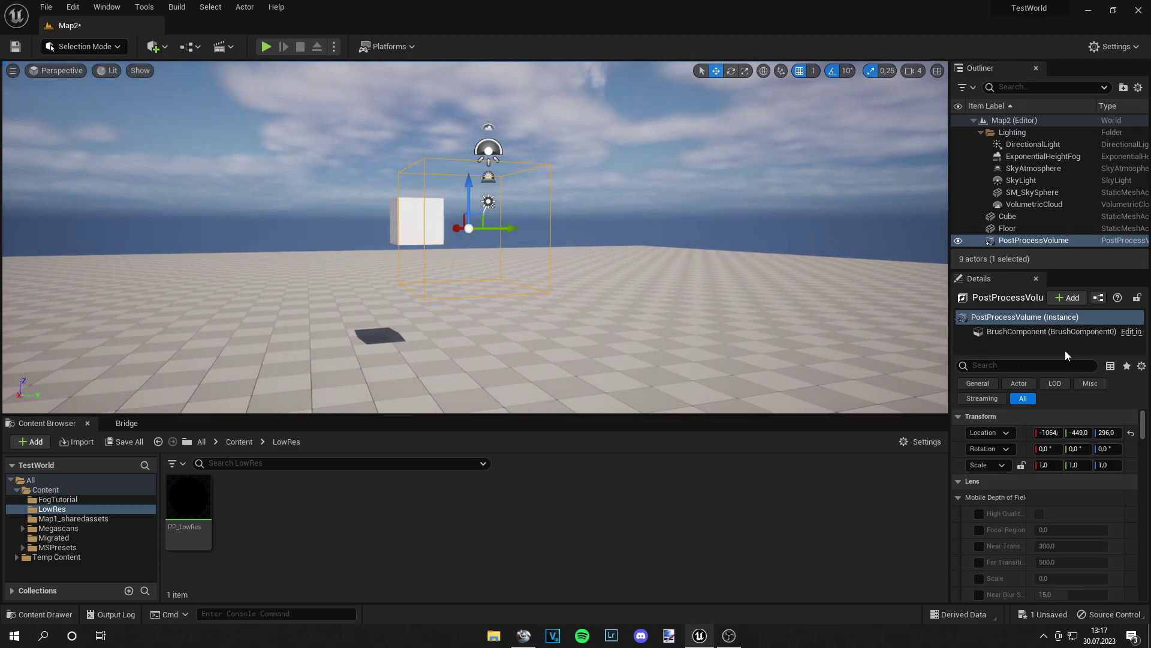
click(1042, 365)
text(un)
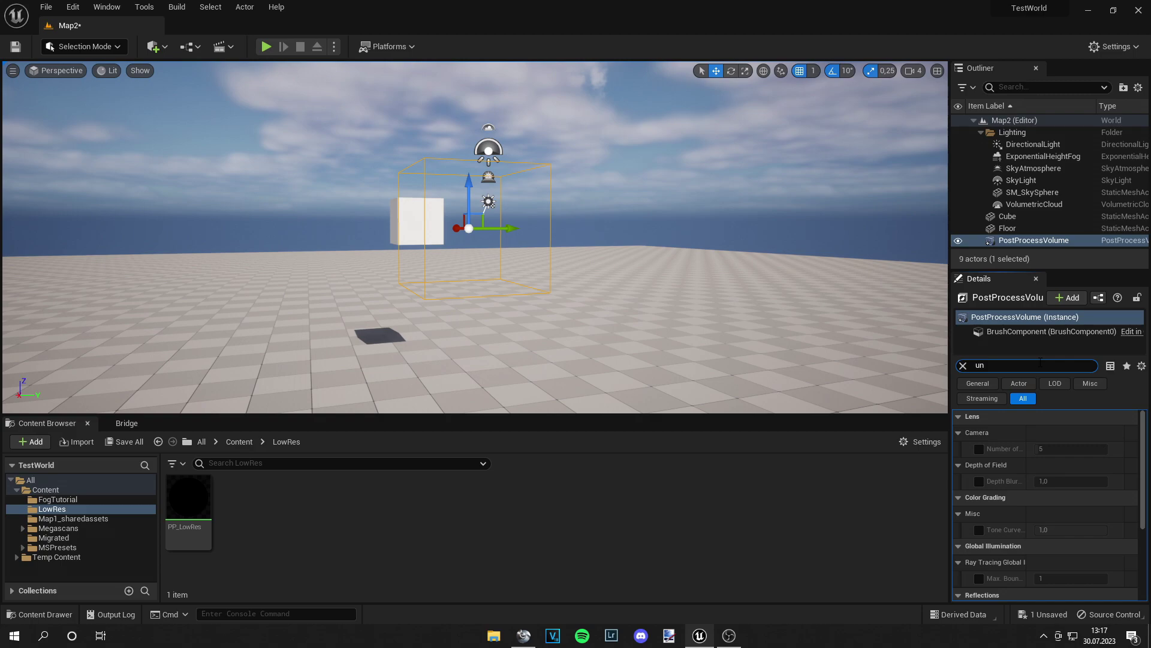
text(bound)
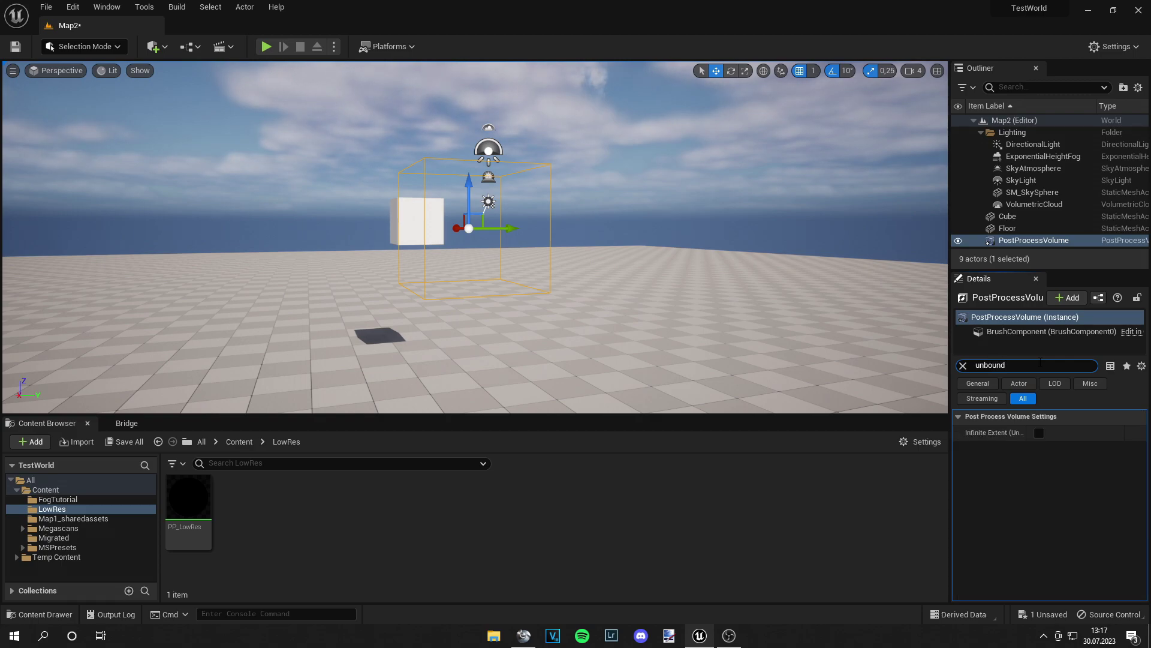
click(1040, 432)
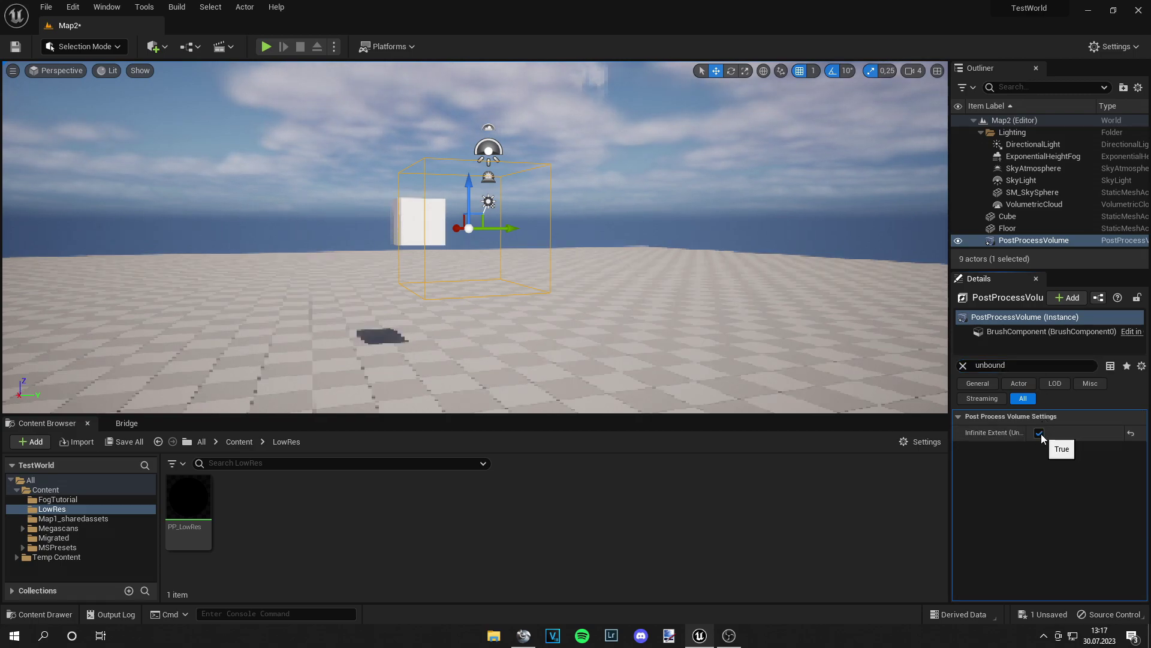
- Examine the low-resolution effect on the level from several positions outside the volume
key(s)
right_drag(600, 300, 548, 306)
key(a)
key(w)
key(d)
key(s)
right_drag(478, 280, 478, 276)
- Create a material instance of PP_LowRes, keeping the suggested name PP_LowRes_Inst
click(203, 527)
right_click(195, 517)
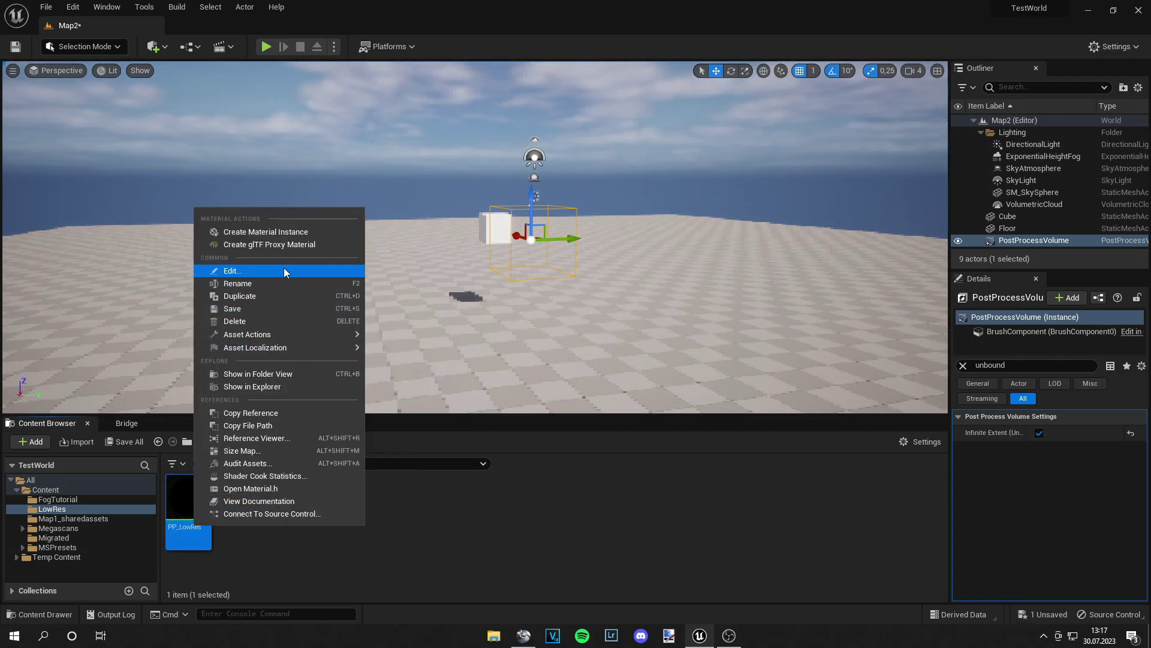
click(297, 238)
key(Return)
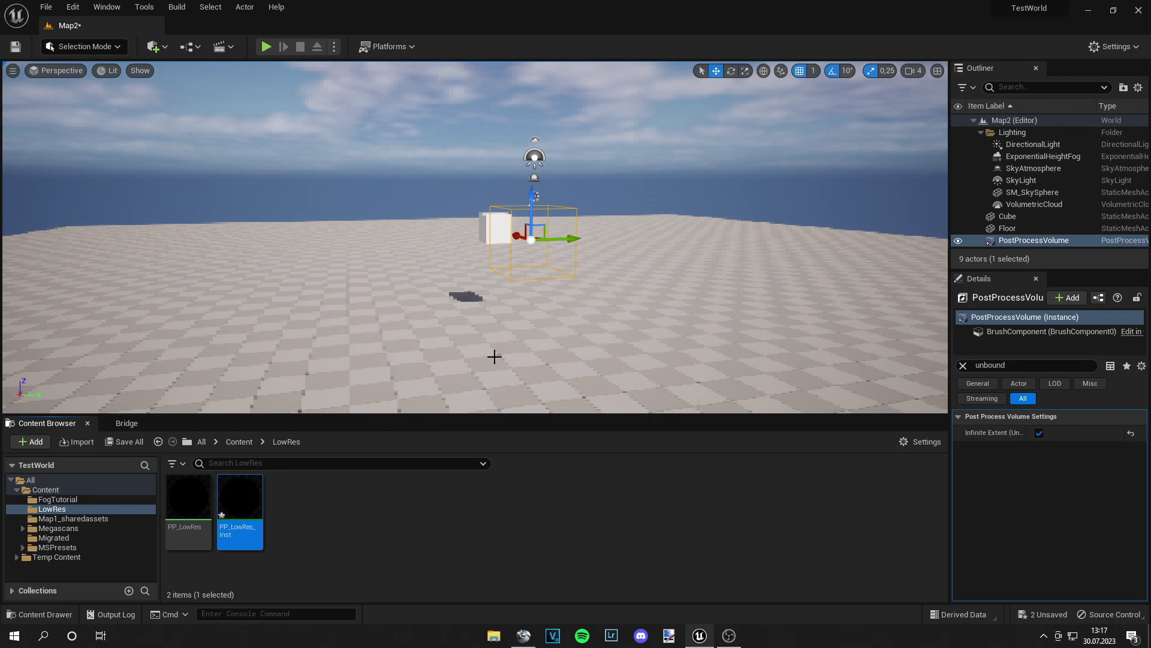
- Replace the material in the volume's Post Process Materials array with PP_LowRes_Inst
click(981, 363)
text(render)
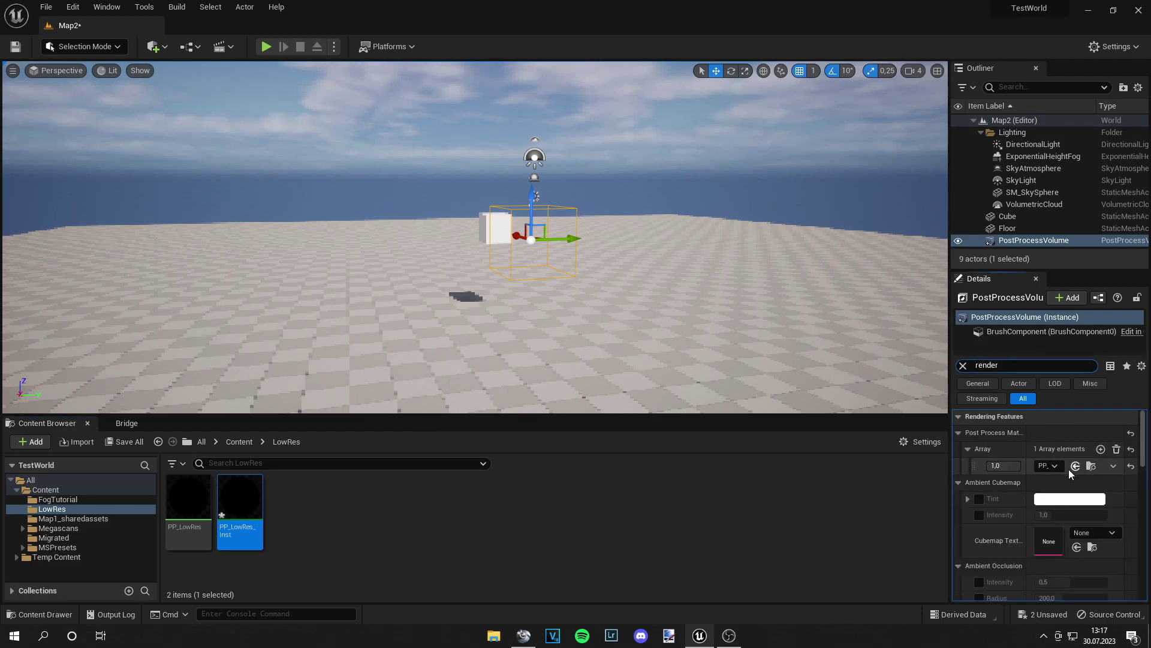
click(1048, 466)
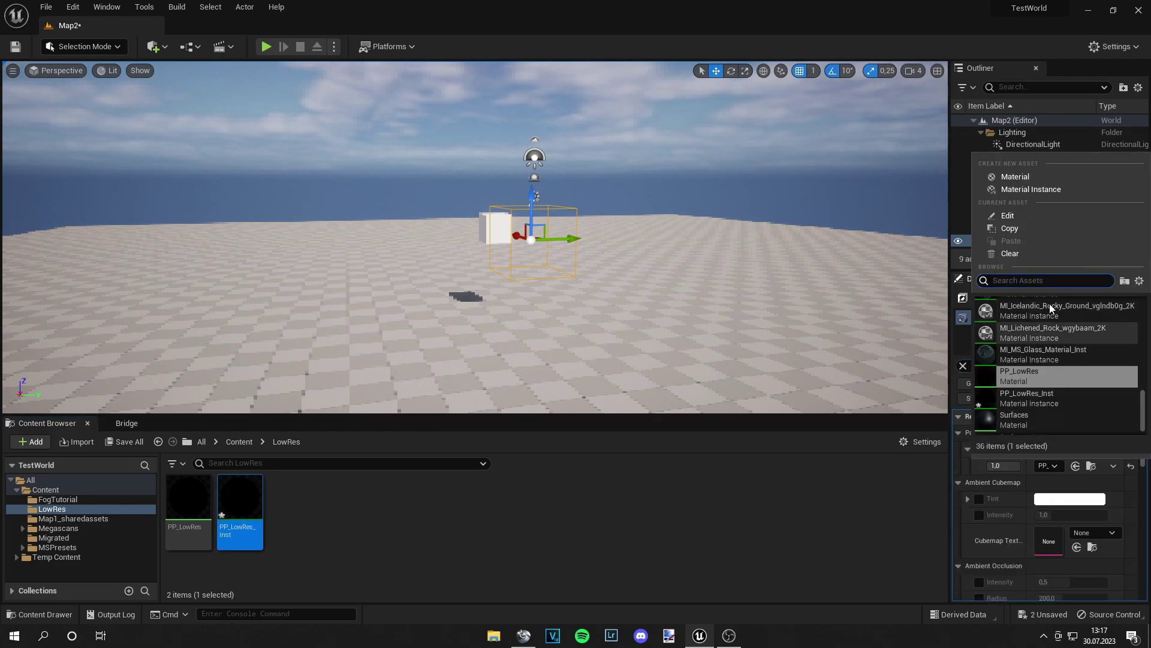
click(1043, 399)
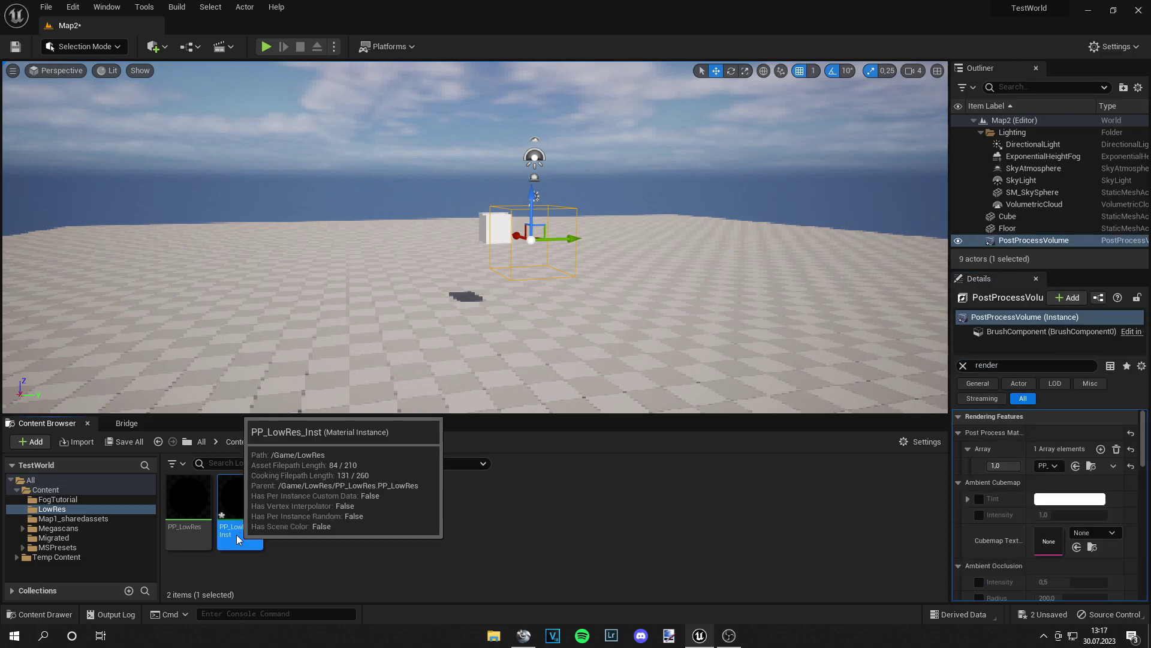
- Override the Height and Width parameters in PP_LowRes_Inst, set both to 128, then save and close the instance
double_click(240, 503)
click(553, 142)
click(552, 157)
click(822, 142)
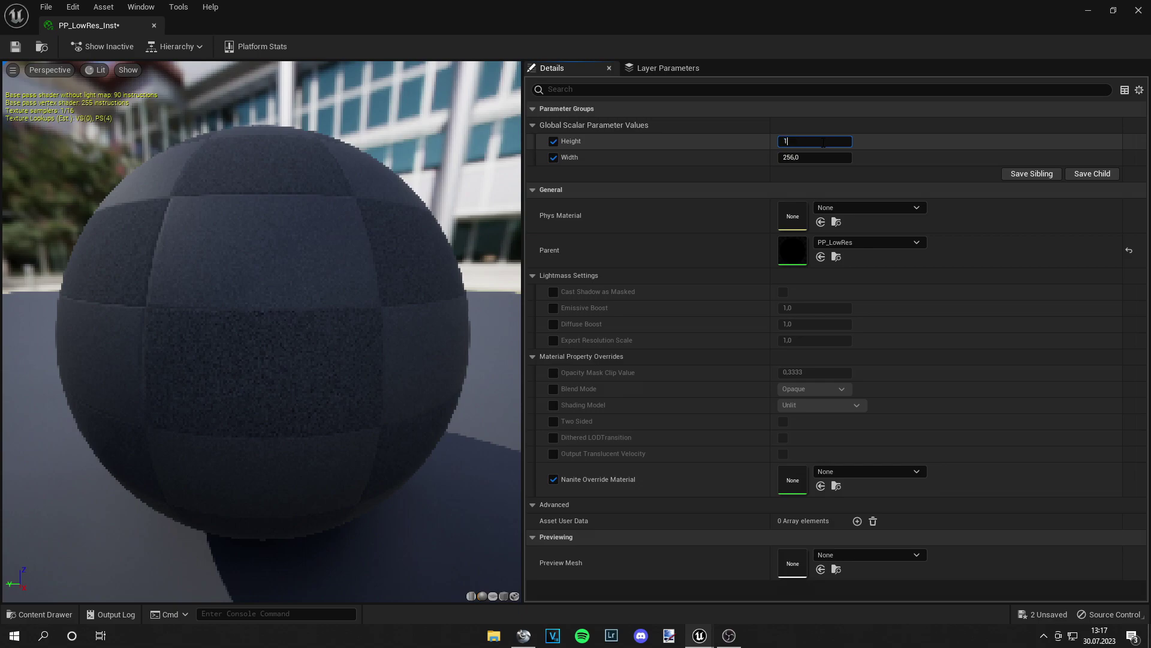
text(128)
key(Return)
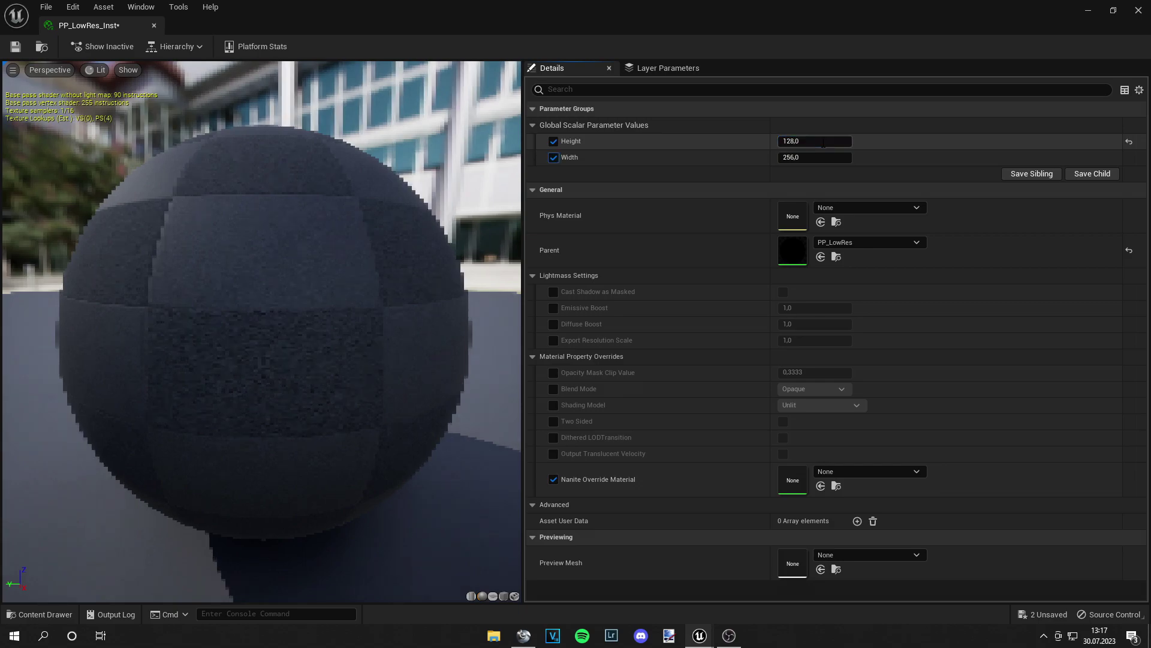
click(807, 161)
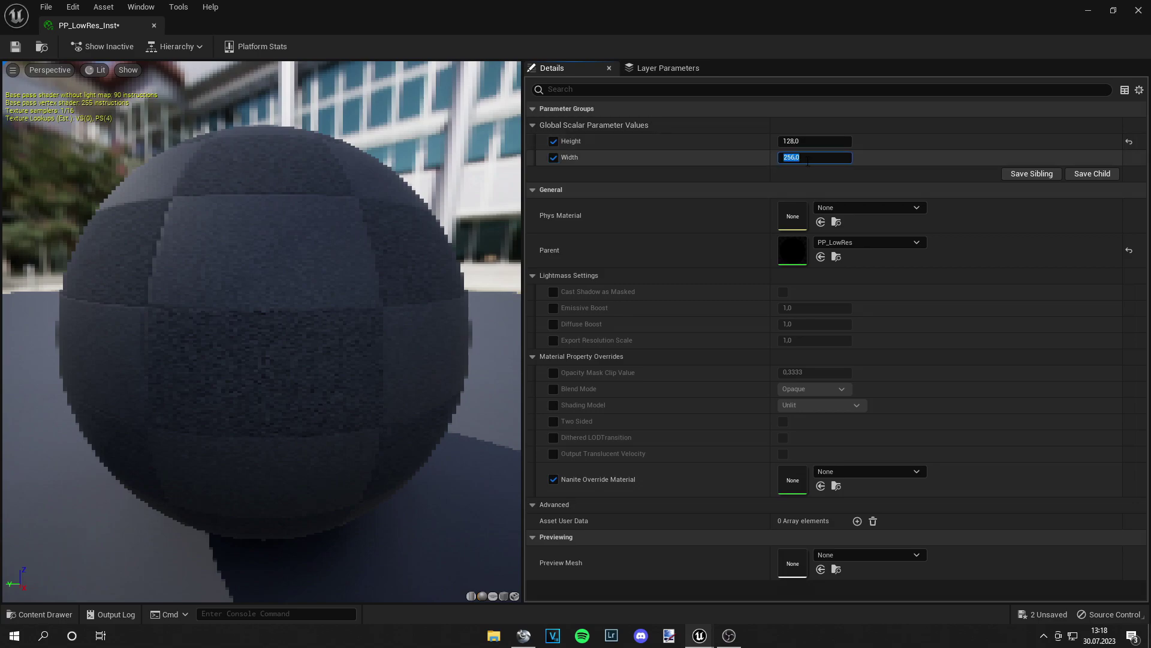
text(128)
key(Return)
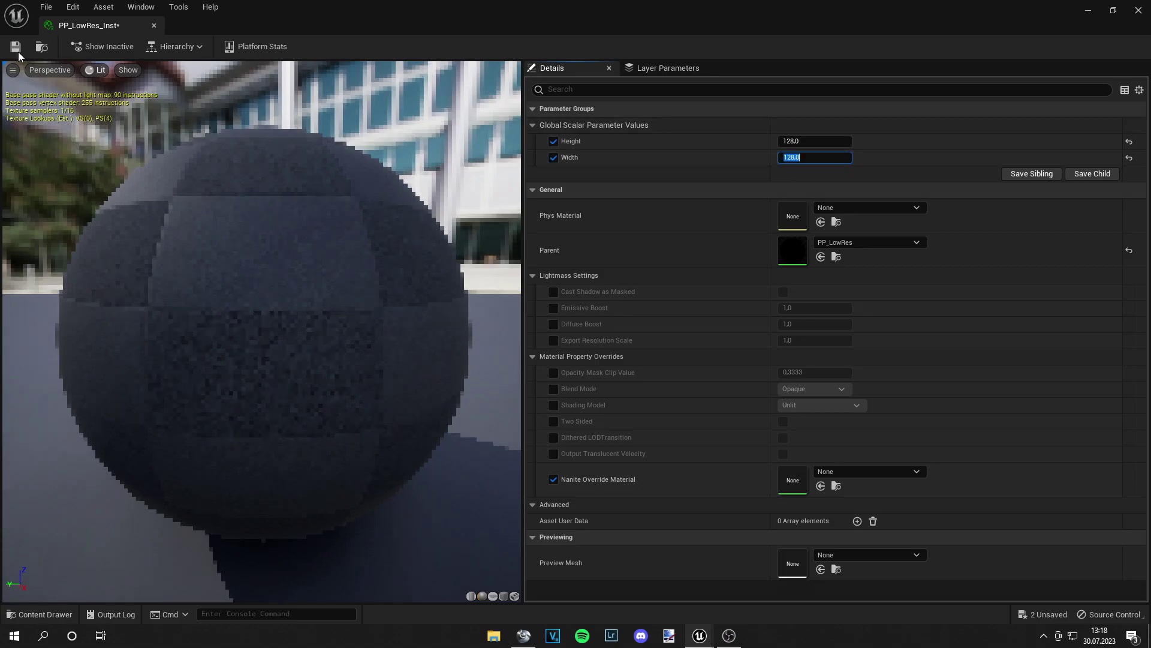
click(1139, 10)
- Inspect the coarser result in the level, then turn off the Height and Width overrides in PP_LowRes_Inst
drag(653, 258, 655, 178)
click(630, 253)
right_drag(630, 254, 283, 505)
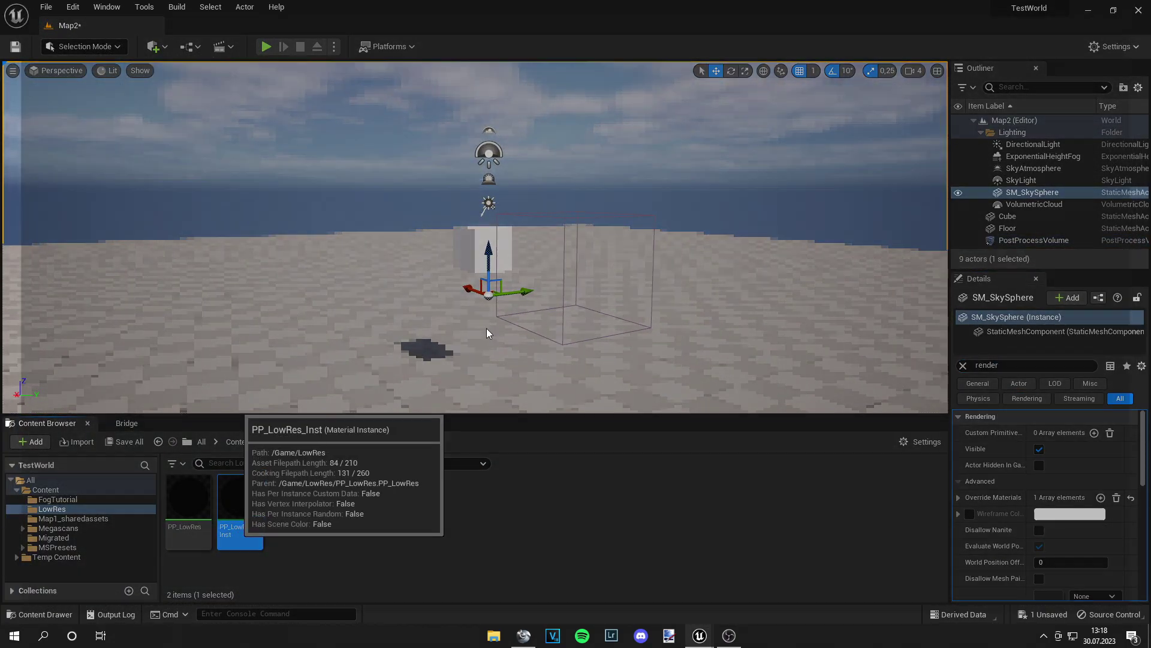
double_click(240, 501)
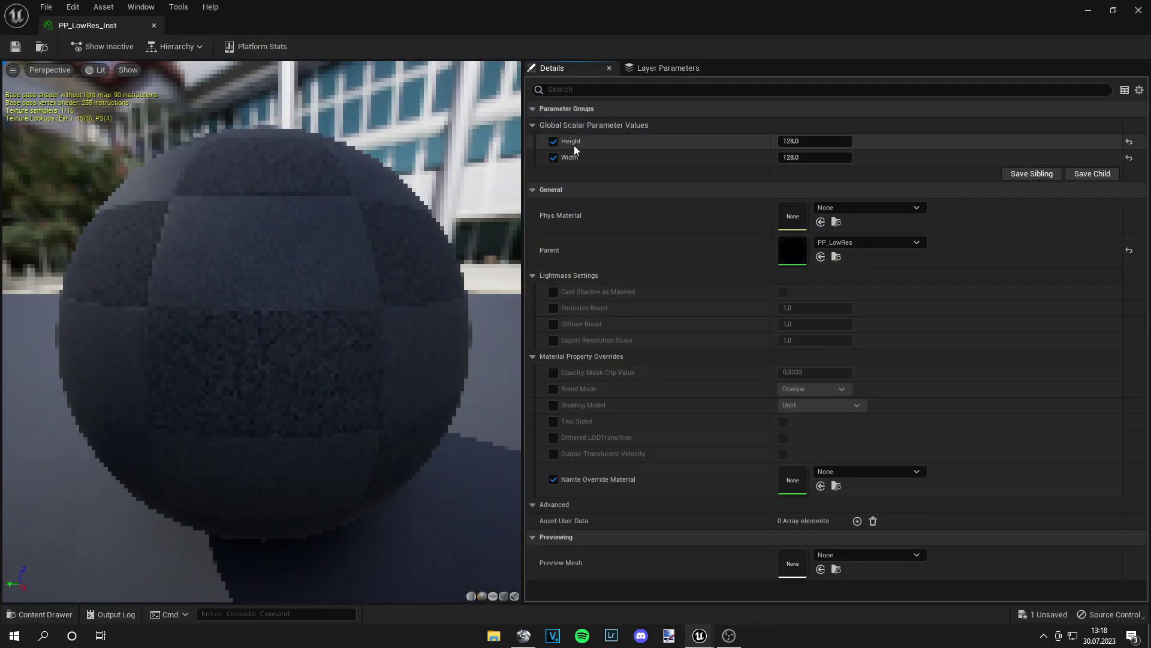
click(553, 142)
click(553, 157)
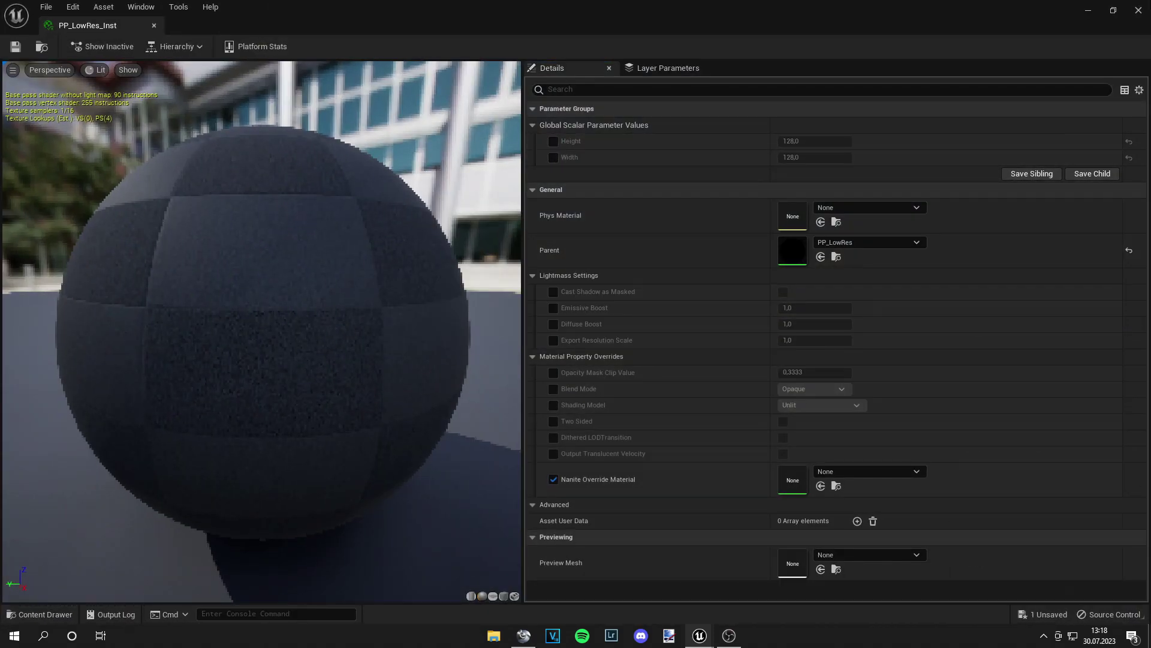
click(1138, 10)
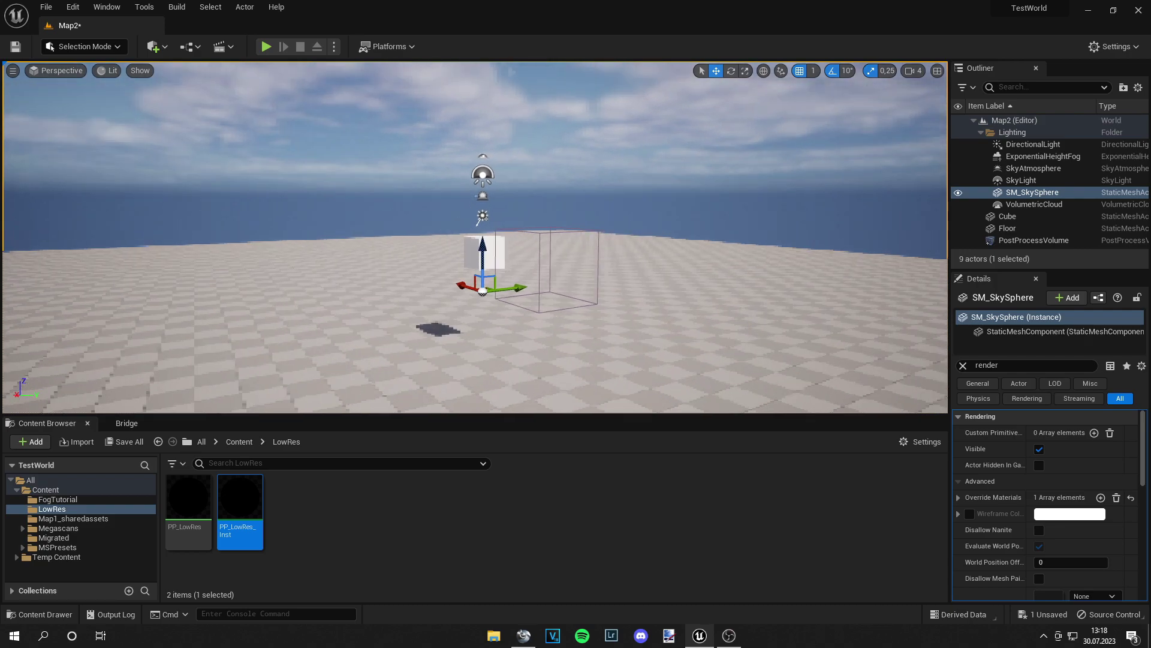
- Enable and raise Film Grain Intensity on the PostProcessVolume, and view the grain in the full-screen viewport
key(ctrl+f)
text(film)
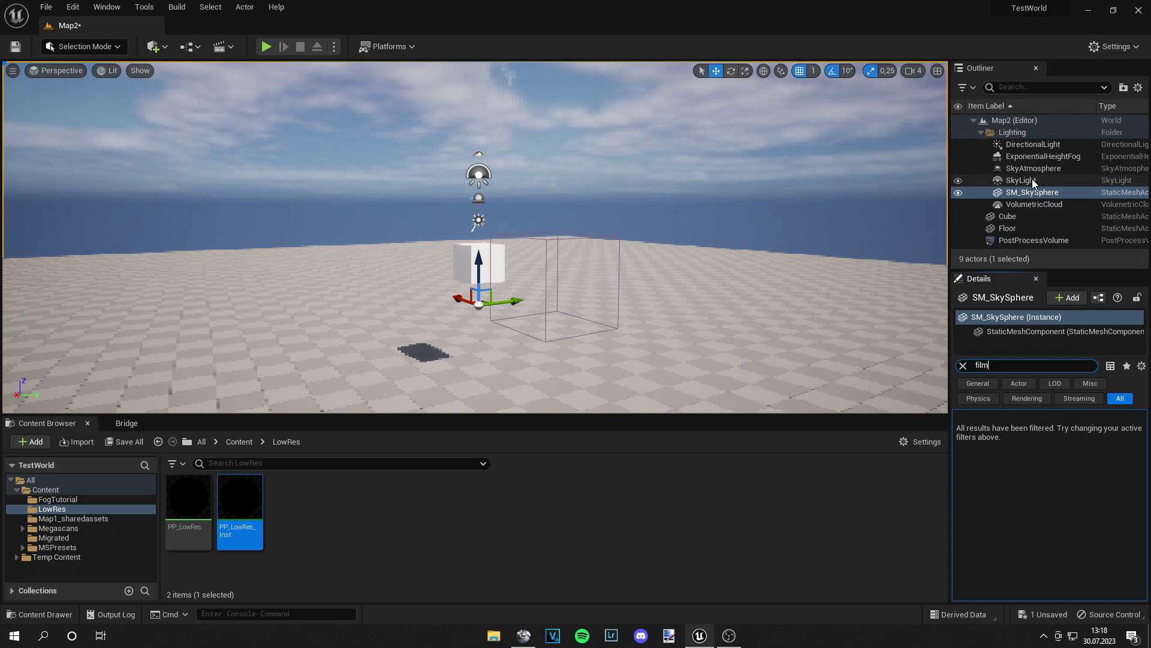
click(1030, 240)
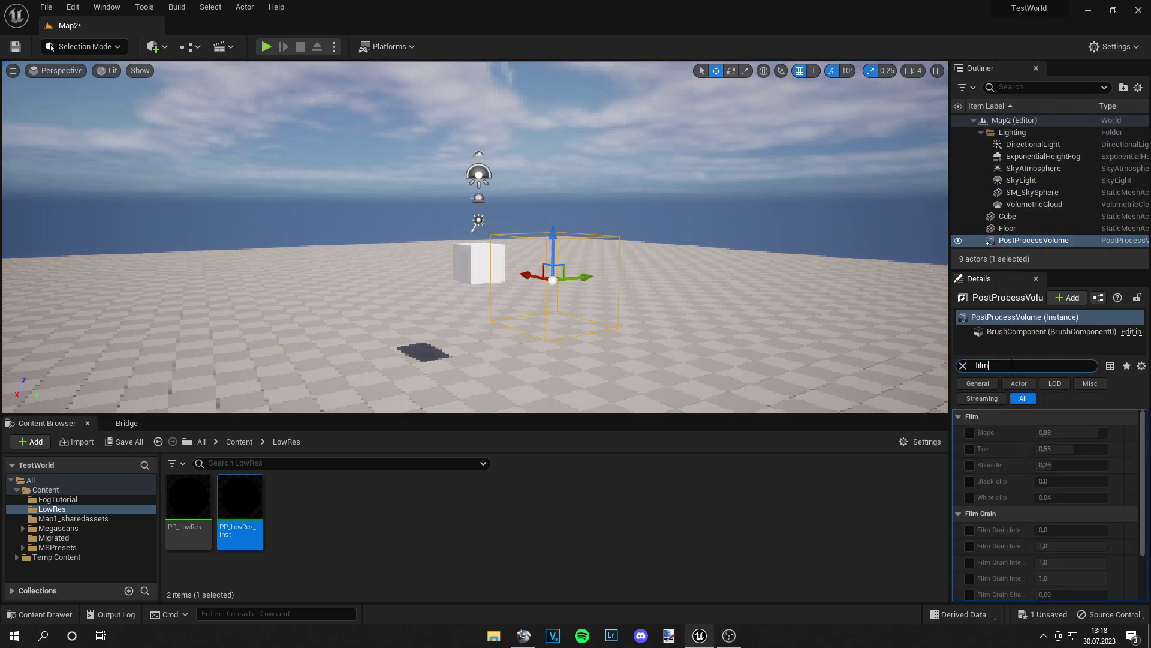
click(970, 529)
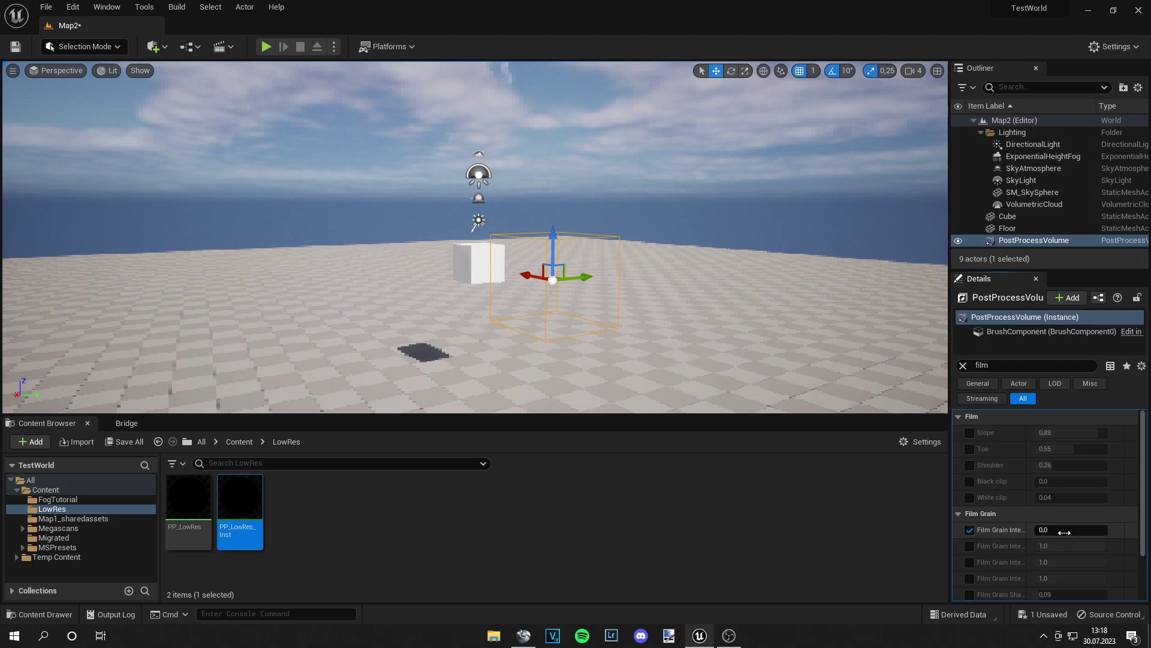
mouse_move(1064, 532)
mouse_down()
mouse_move(1087, 532)
mouse_move(1074, 532)
mouse_up()
key(F11)
right_drag(743, 260, 822, 260)
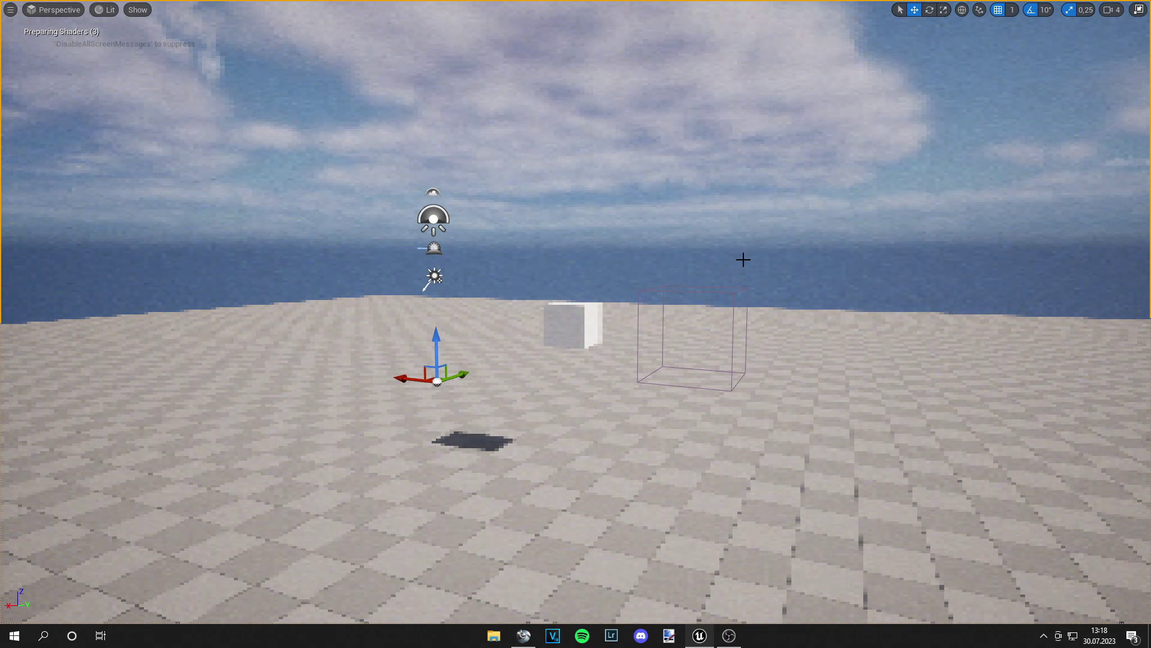